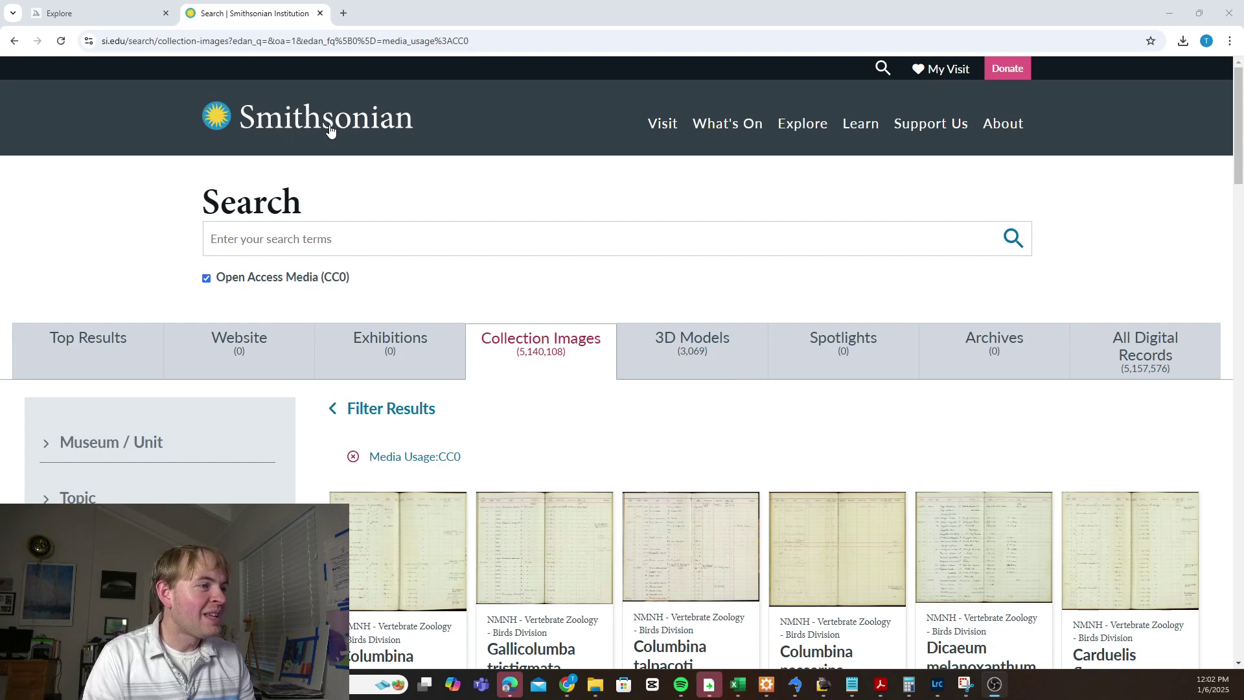
# Search the open-access collection images for "botanical" and browse the results.
pyautogui.click(314, 242)
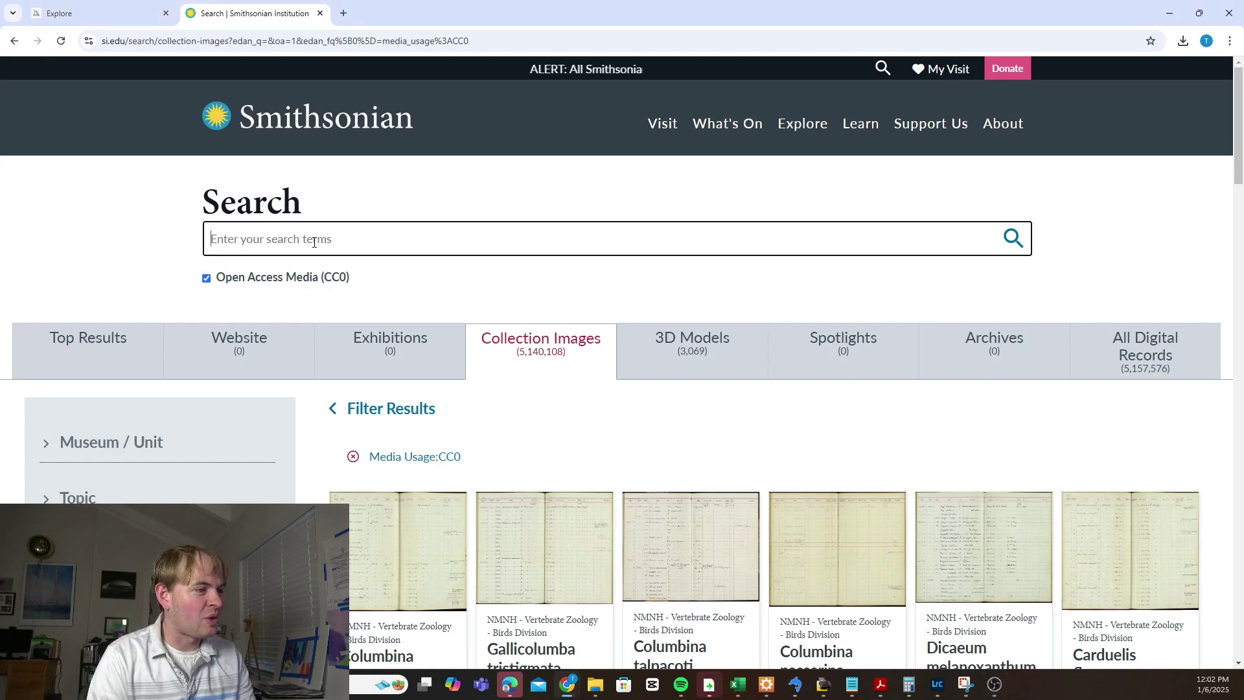
pyautogui.write('botanical')
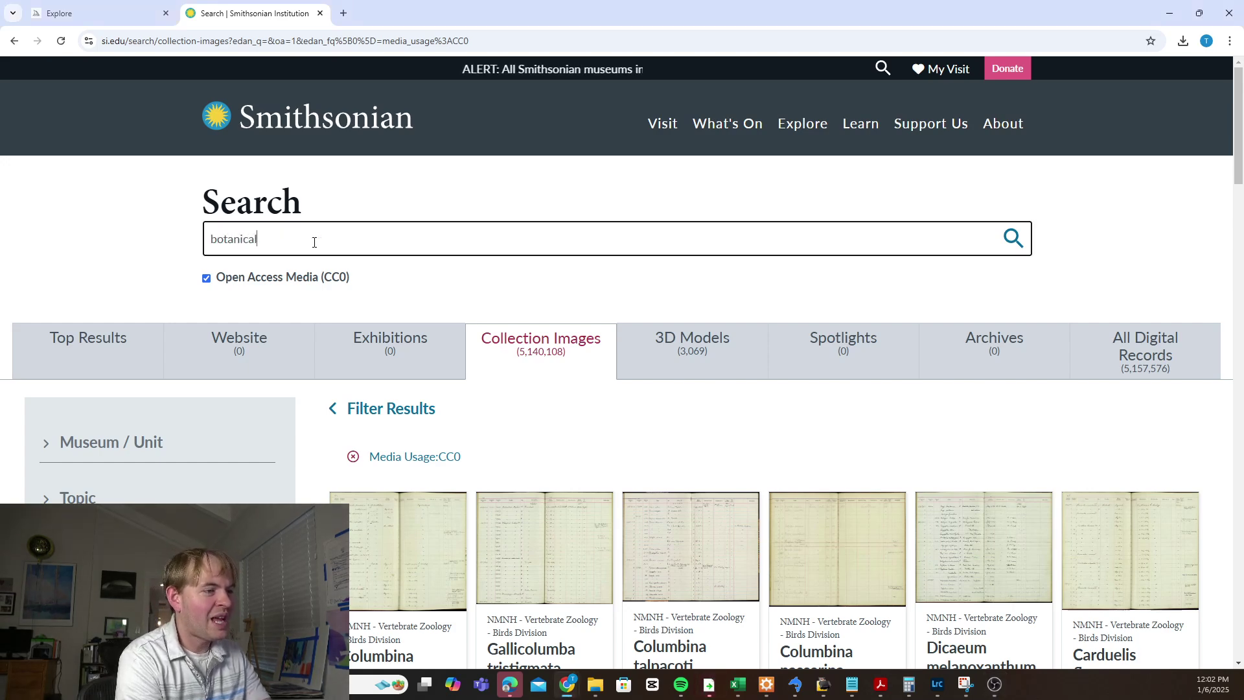
pyautogui.press('Return')
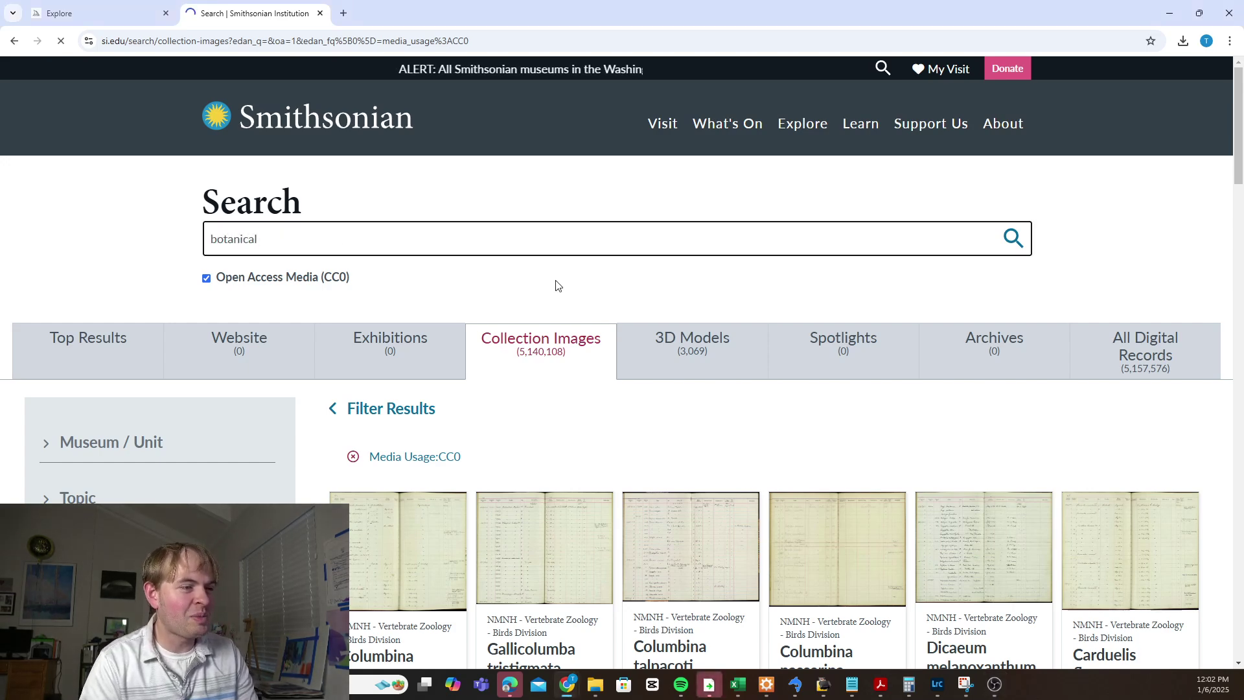
pyautogui.scroll(-2, 974, 317)
pyautogui.scroll(-3, 974, 317)
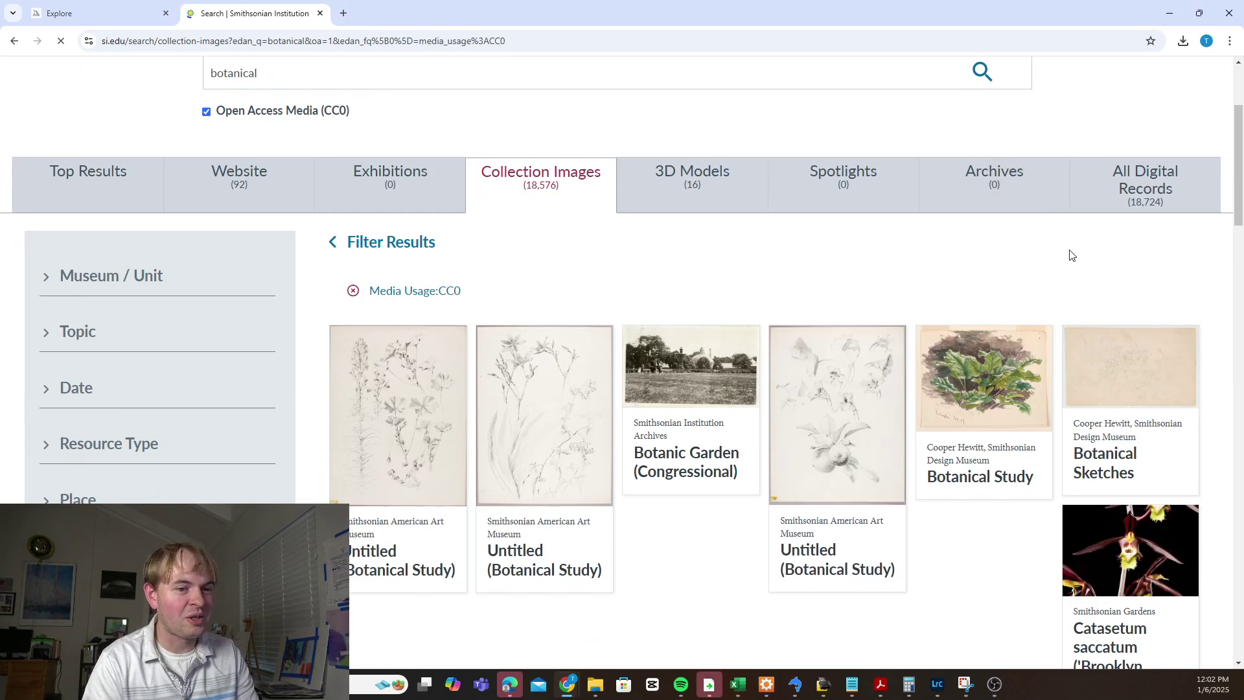
pyautogui.scroll(-3, 937, 486)
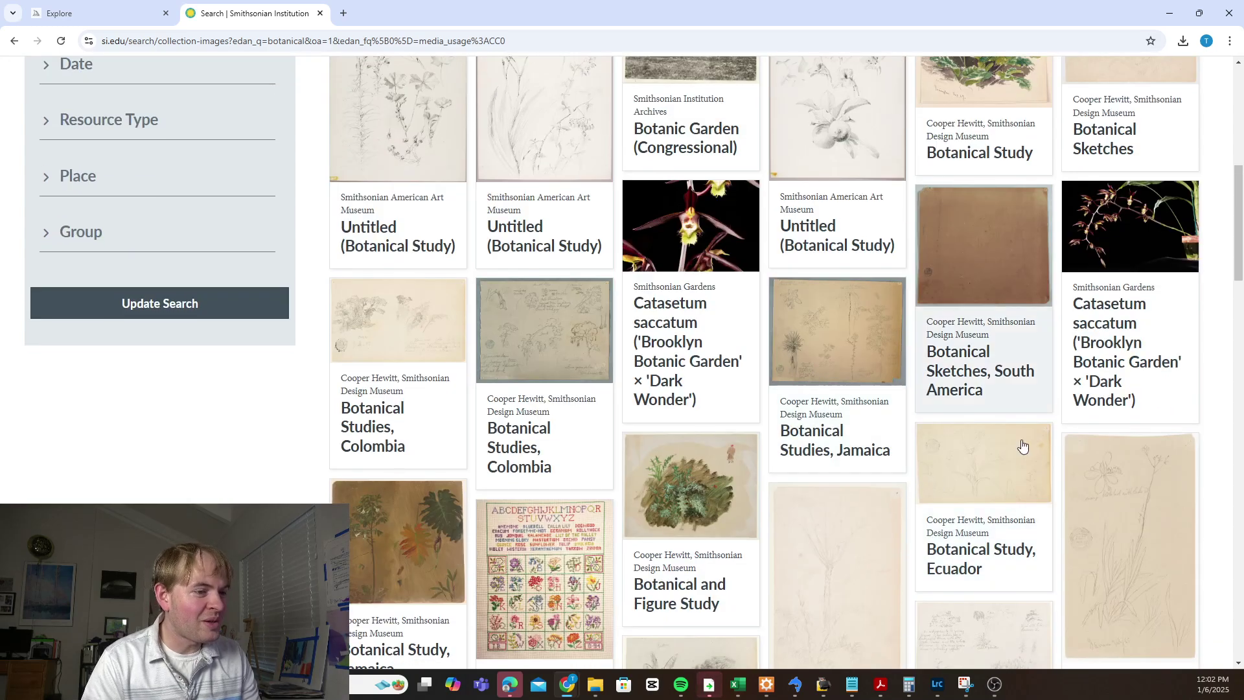
# Open the "Common Lilac, A Native of Persia" record from the CC0 results filtered to the Botanical study topic.
pyautogui.hotkey('alt', 'Left')
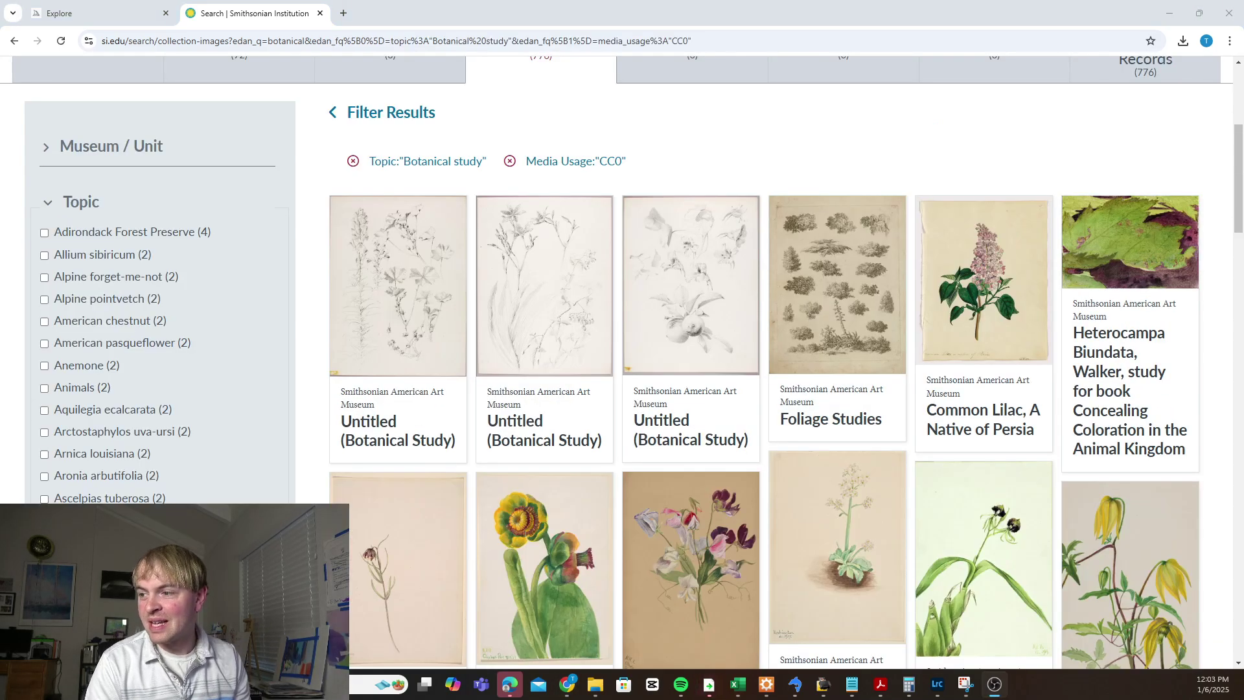
pyautogui.click(1017, 344)
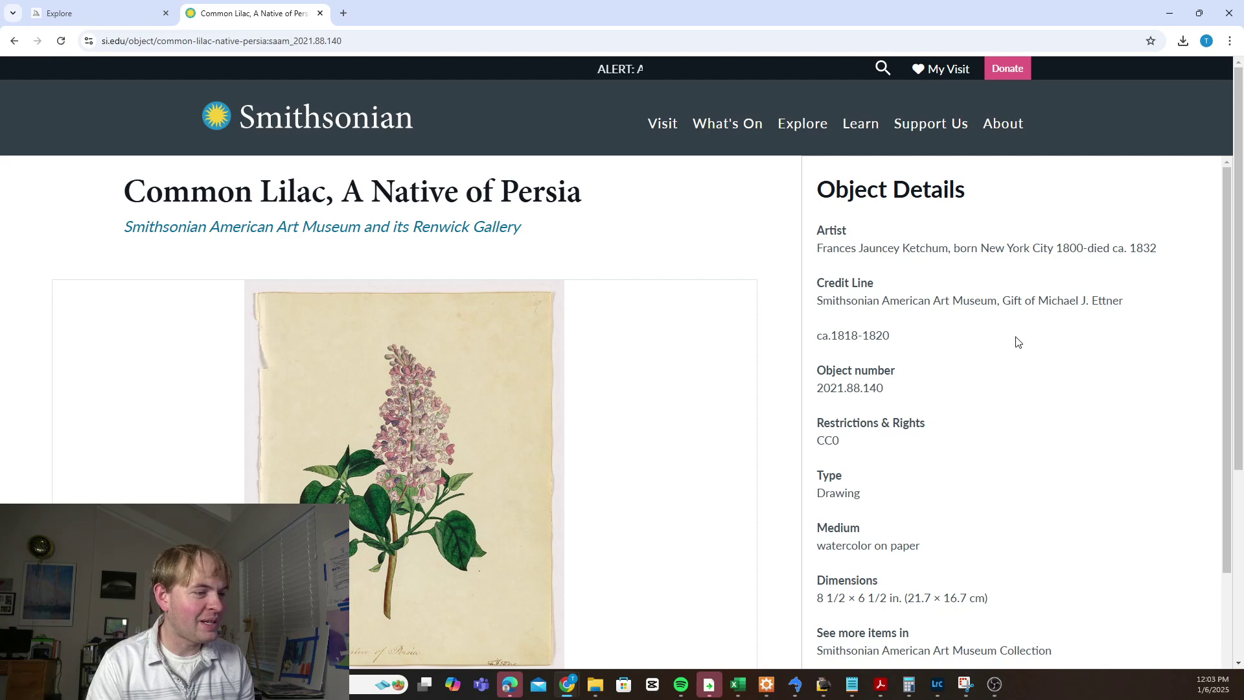
pyautogui.scroll(-2, 583, 362)
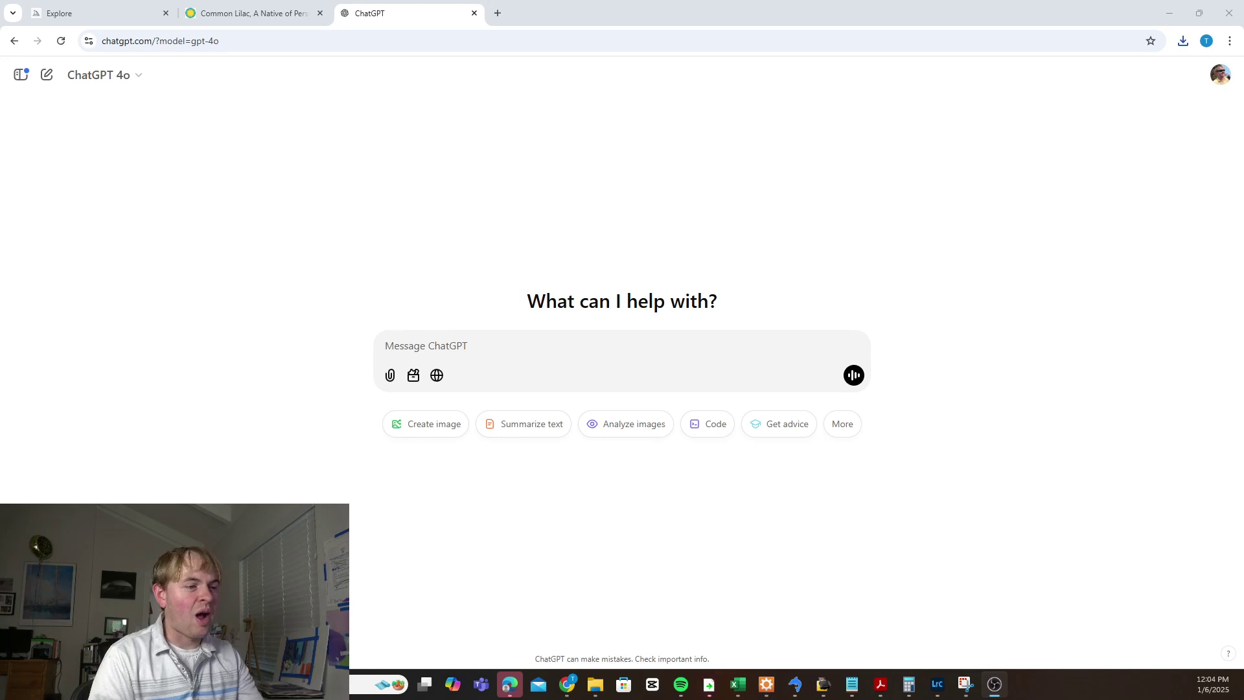
# In ChatGPT, attach the lilac image and request a plain-paragraph description of its style, colors and design elements, detailed enough for an illustrator to replicate.
pyautogui.write("I have a historical image, and I want to instruct an illustrator to create new images in exactly the same style. Take a look at the image, and describe the style, colors, and other design elements in enough detail that a professional illustrator could easily understand exactly how to create new images in a similar style. Make your response just sentences/paragraphs of text, don't use lists or other formatting elements.")
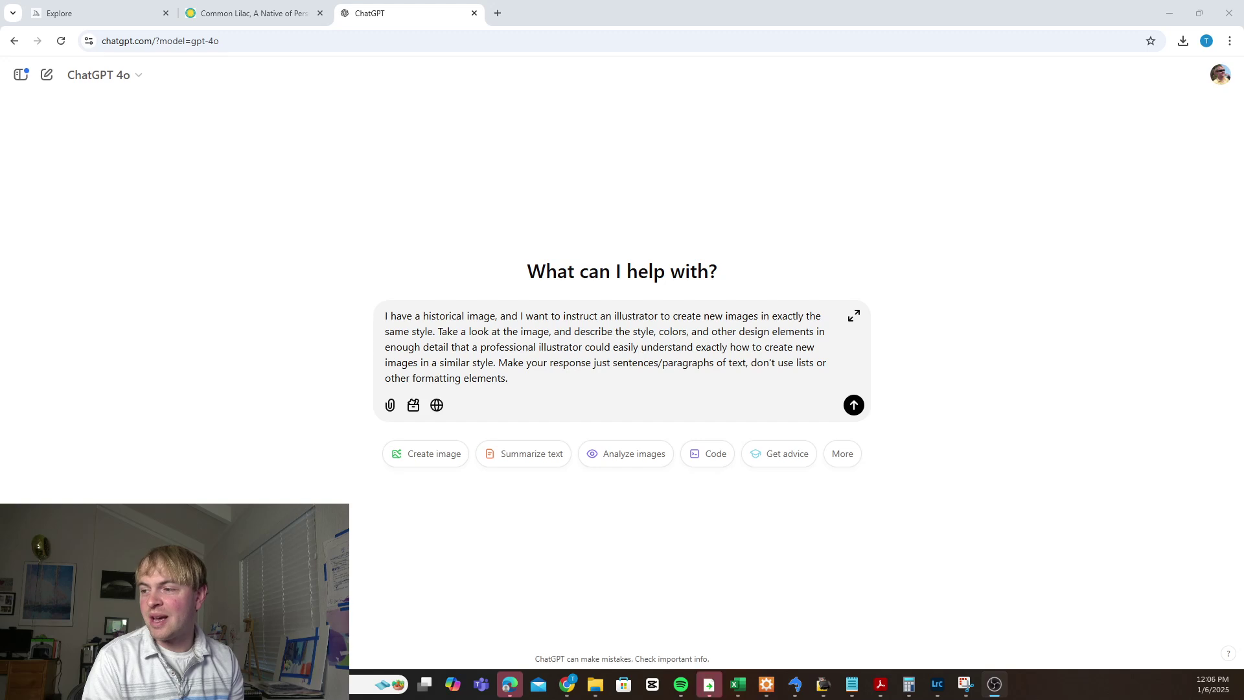
pyautogui.hotkey('ctrl', 'v')
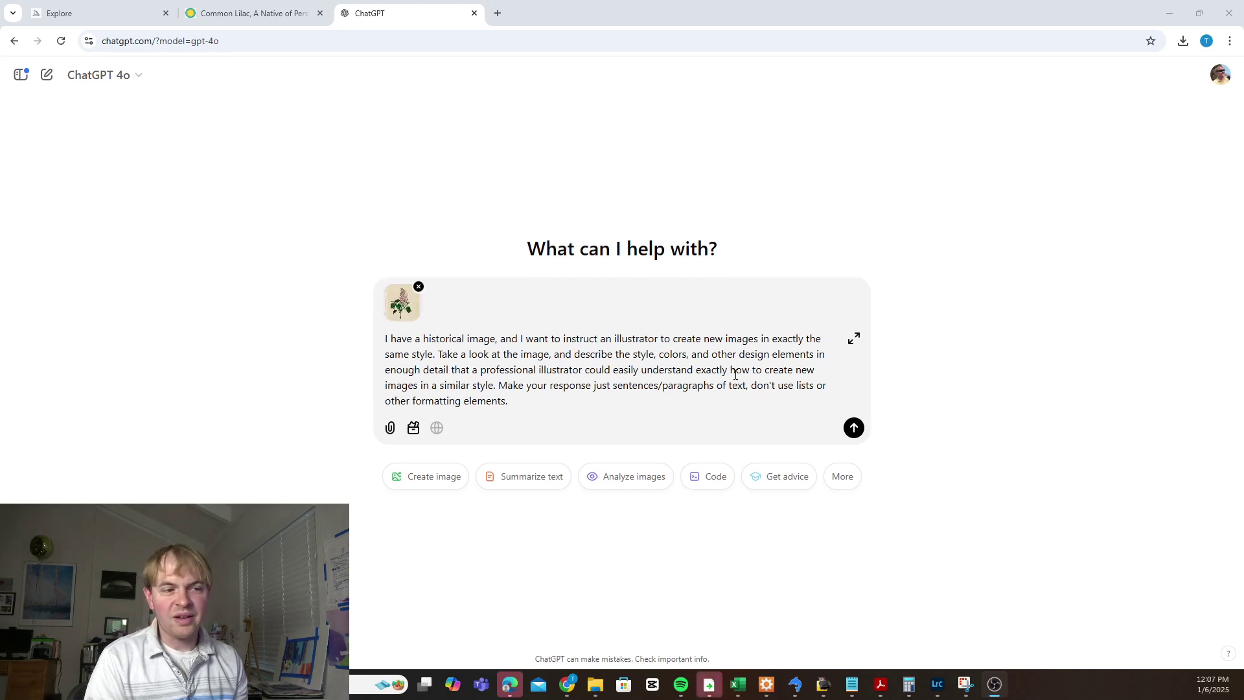
pyautogui.click(853, 427)
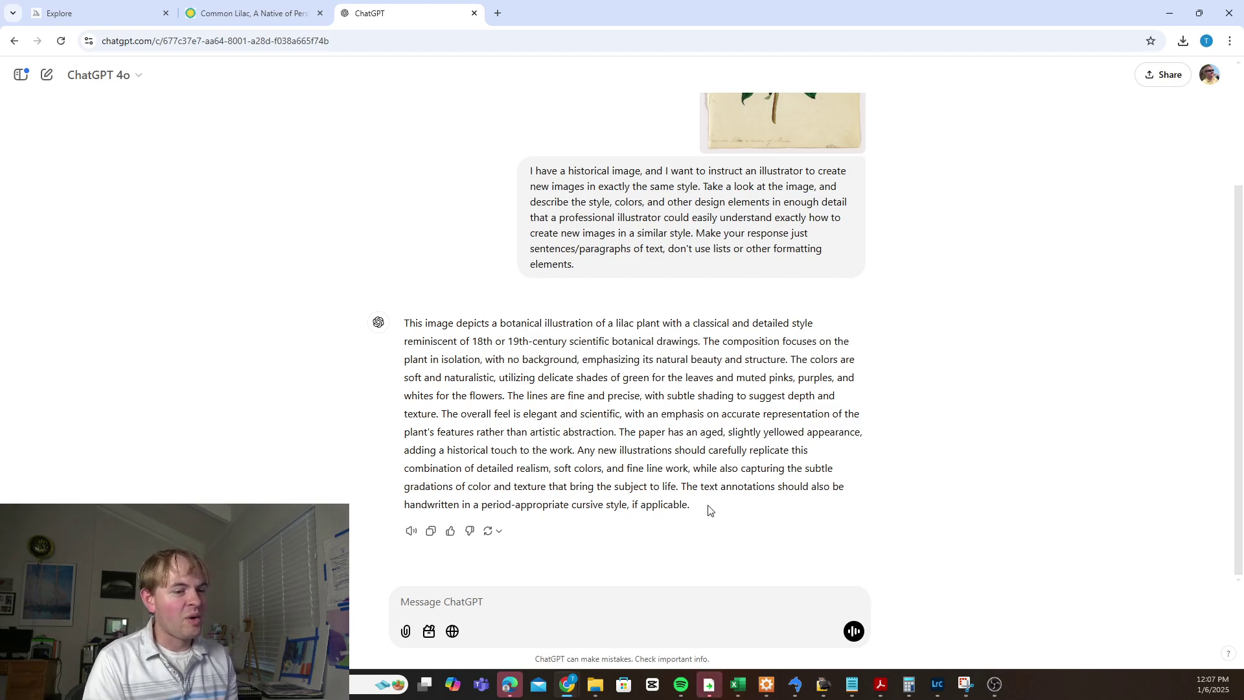
# Copy ChatGPT's full style description and submit it as an image prompt in Midjourney.
pyautogui.moveTo(709, 510); pyautogui.dragTo(403, 324)
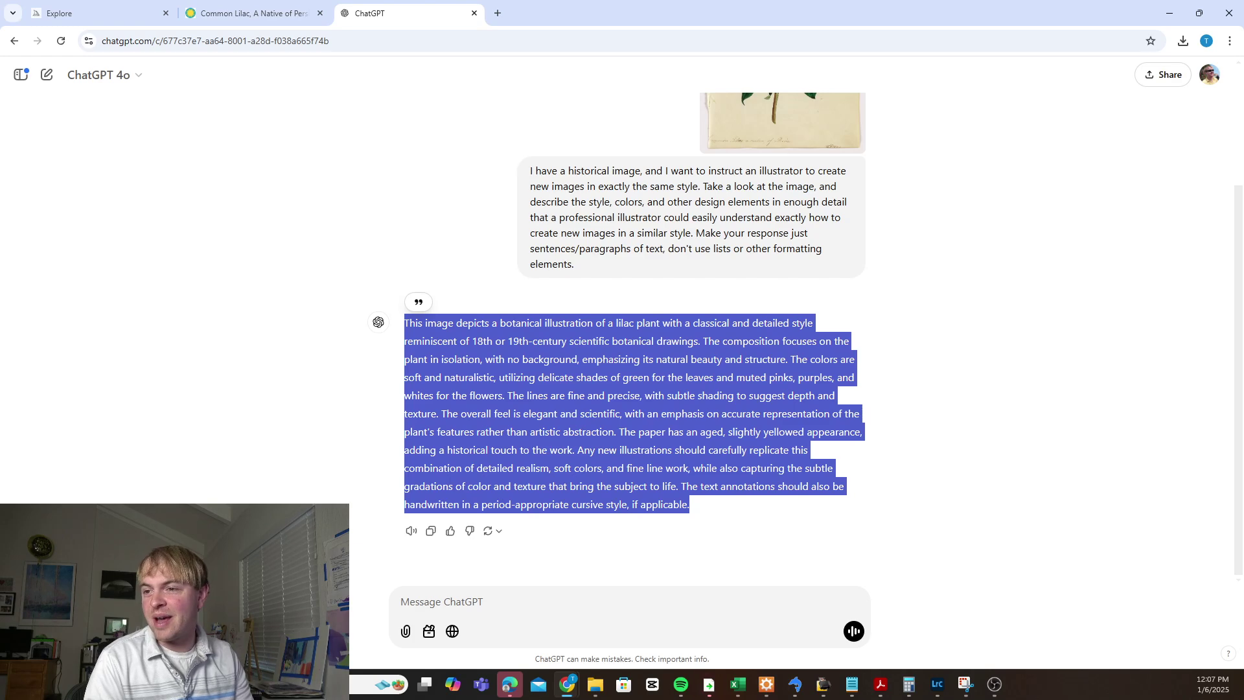
pyautogui.hotkey('ctrl', 'c')
pyautogui.hotkey('ctrl', '1')
pyautogui.hotkey('ctrl', 'v')
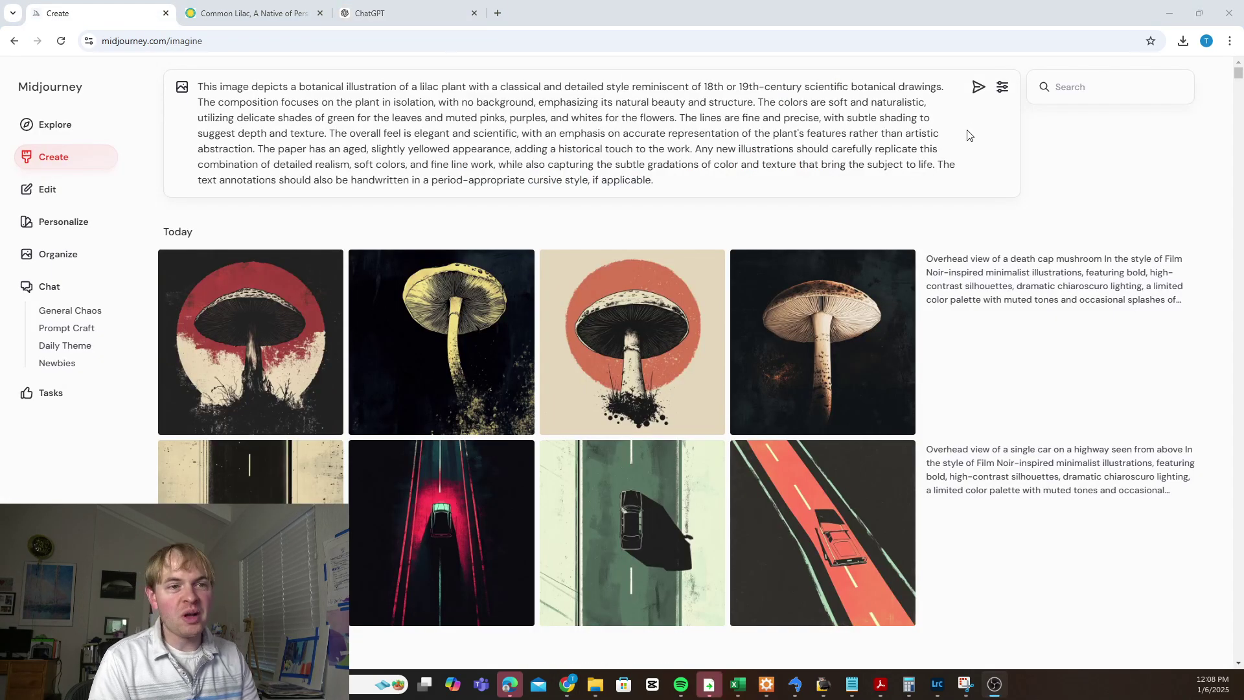
pyautogui.click(979, 89)
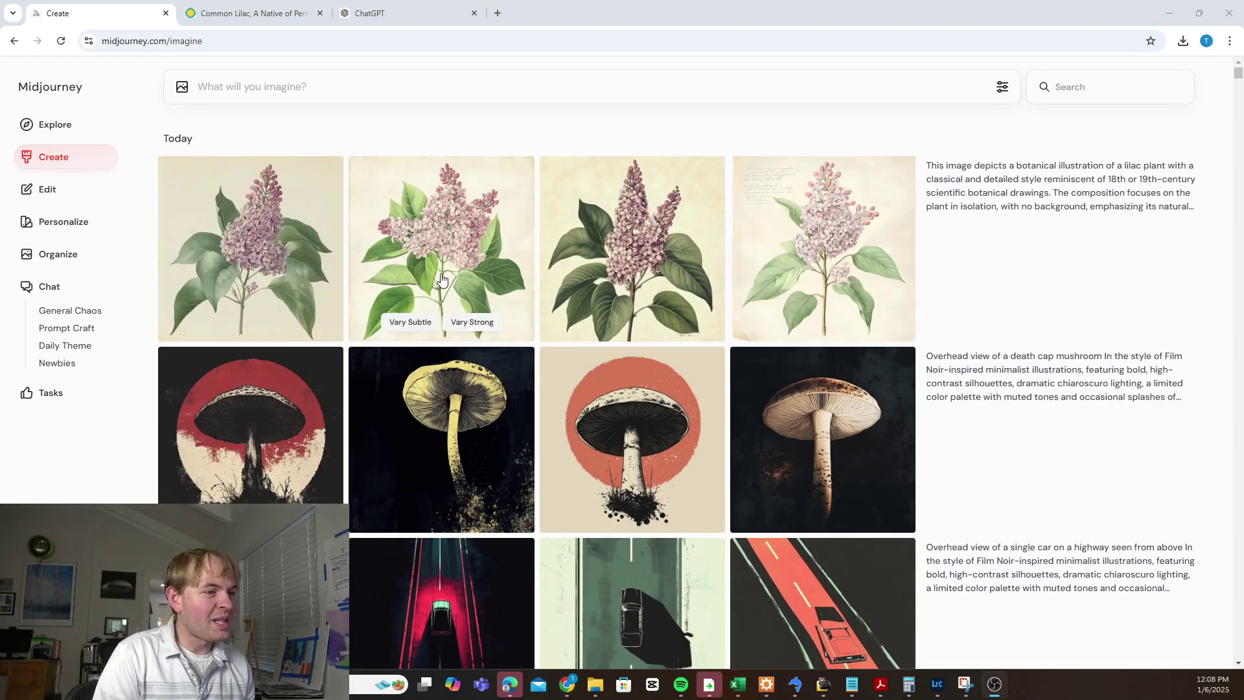
# Open the second generated lilac image and compare it with the original Smithsonian lilac drawing.
pyautogui.click(440, 242)
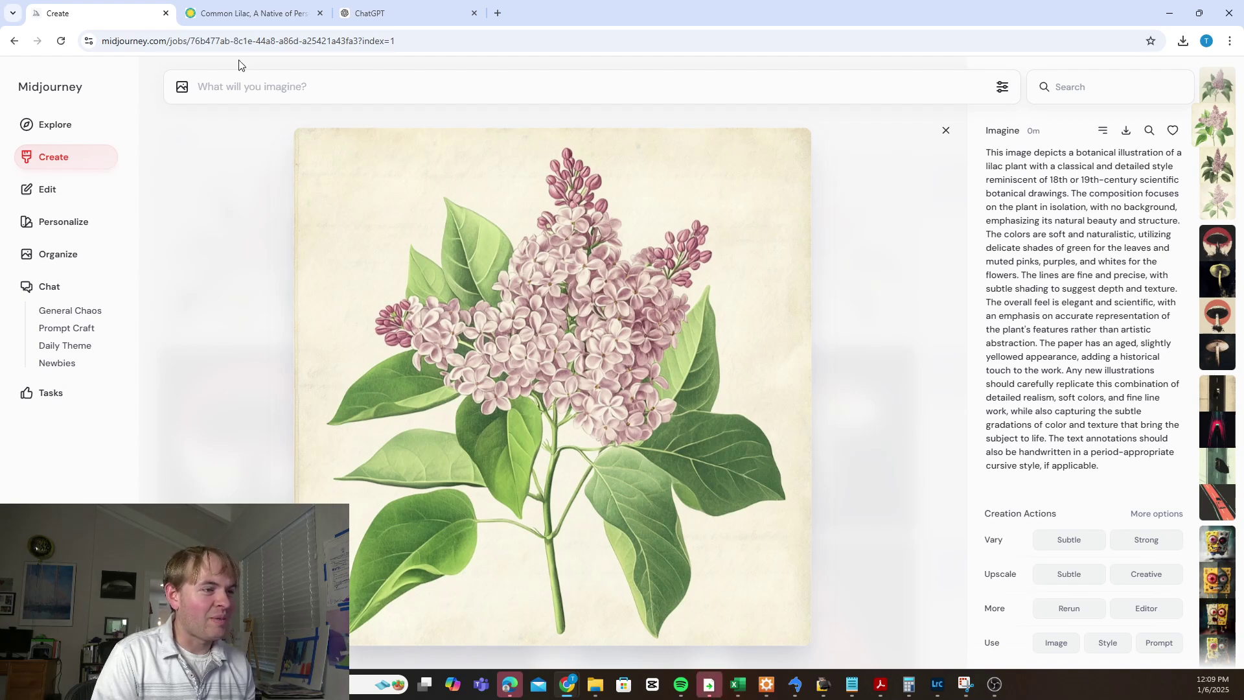
pyautogui.click(233, 14)
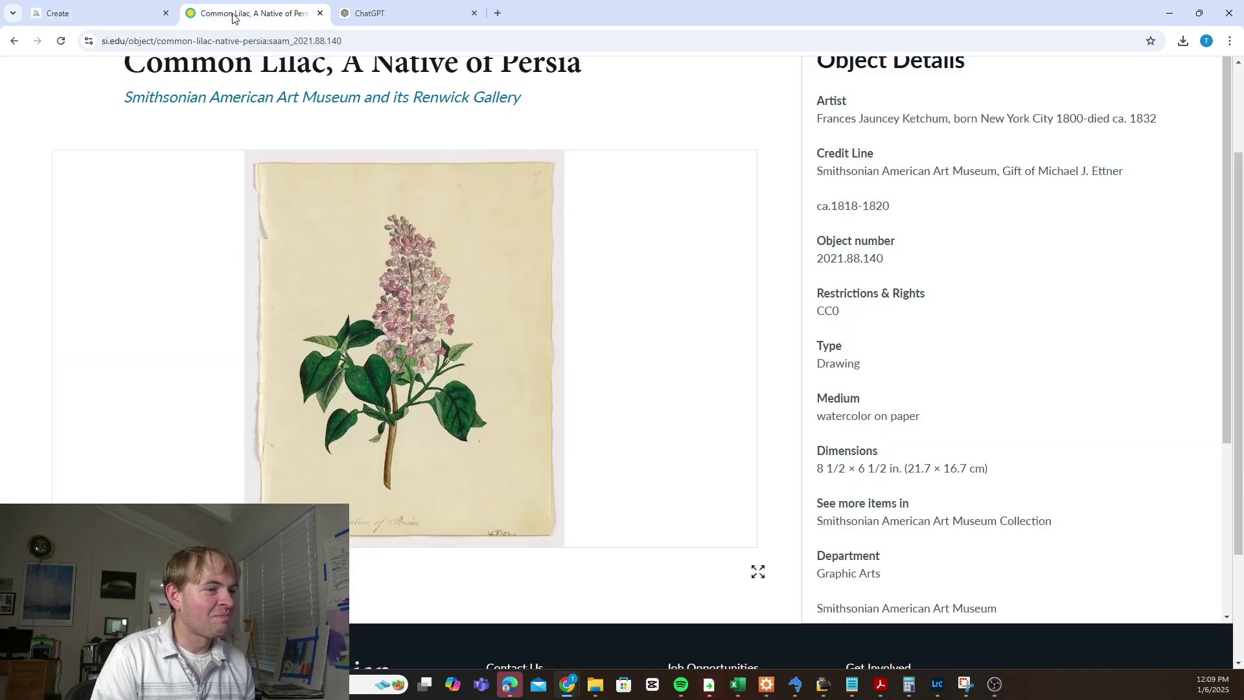
pyautogui.click(101, 14)
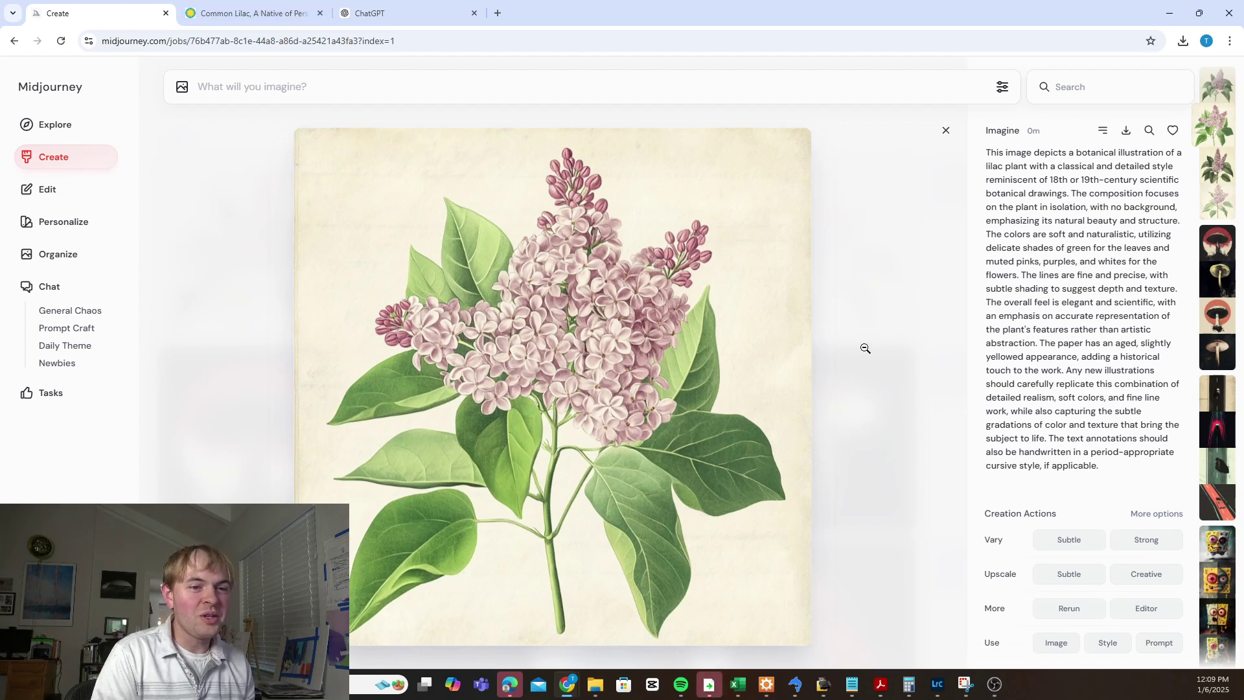
pyautogui.click(285, 19)
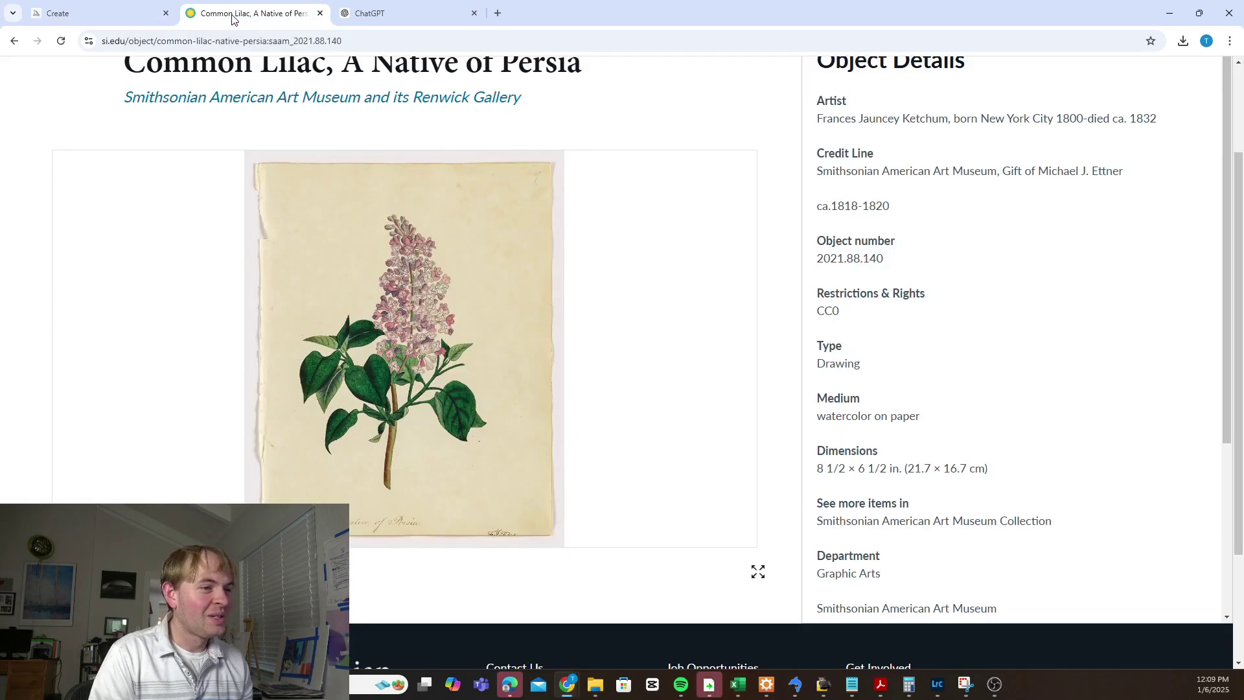
pyautogui.click(146, 14)
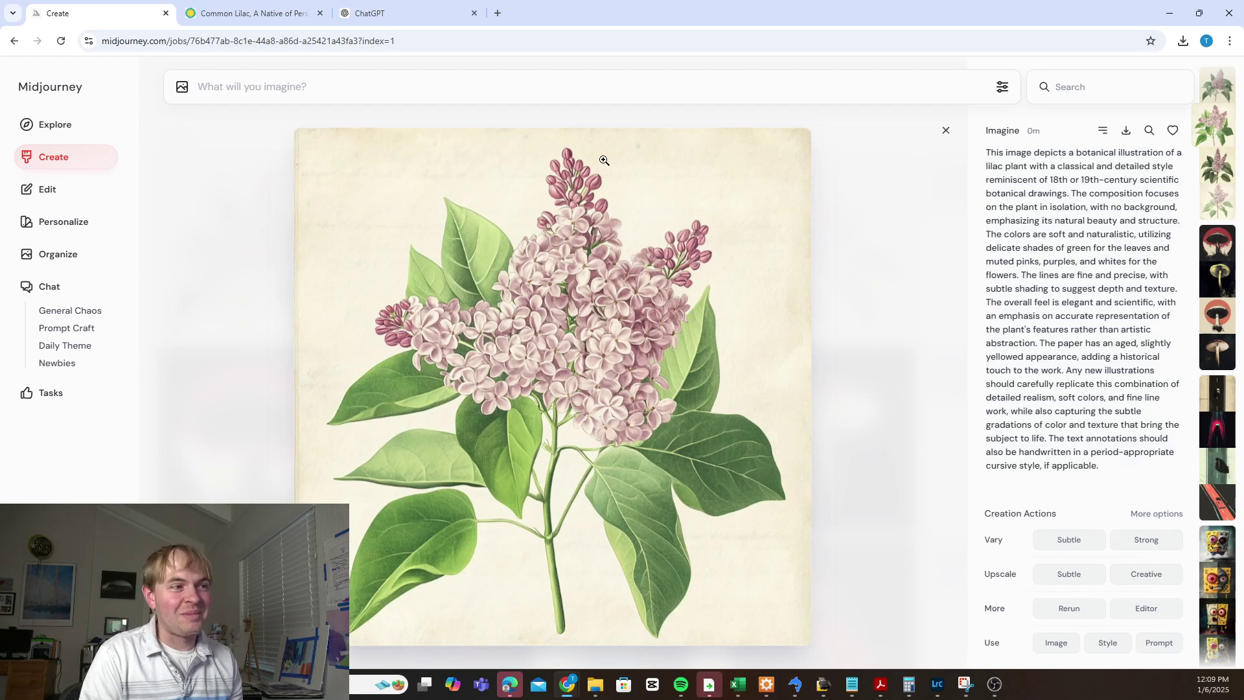
# Reuse the lilac image's prompt with "lilac plant" replaced by "rose plant", generate the images, and return to the gallery.
pyautogui.click(1066, 239)
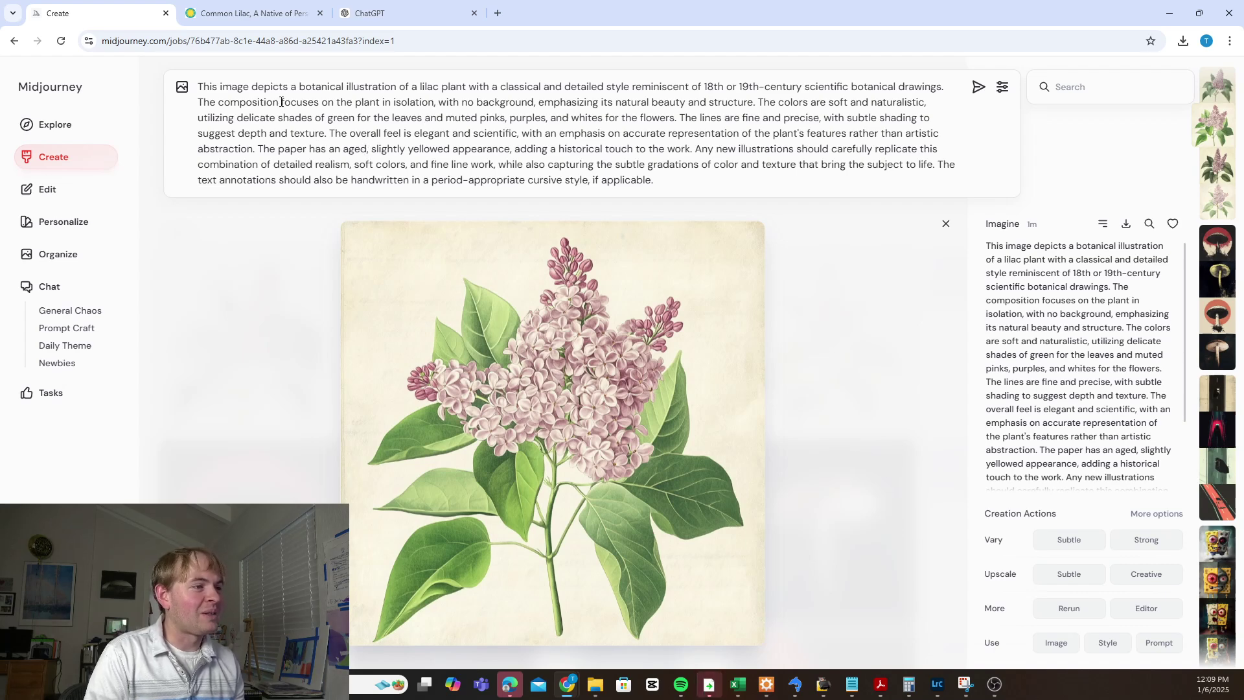
pyautogui.click(421, 86)
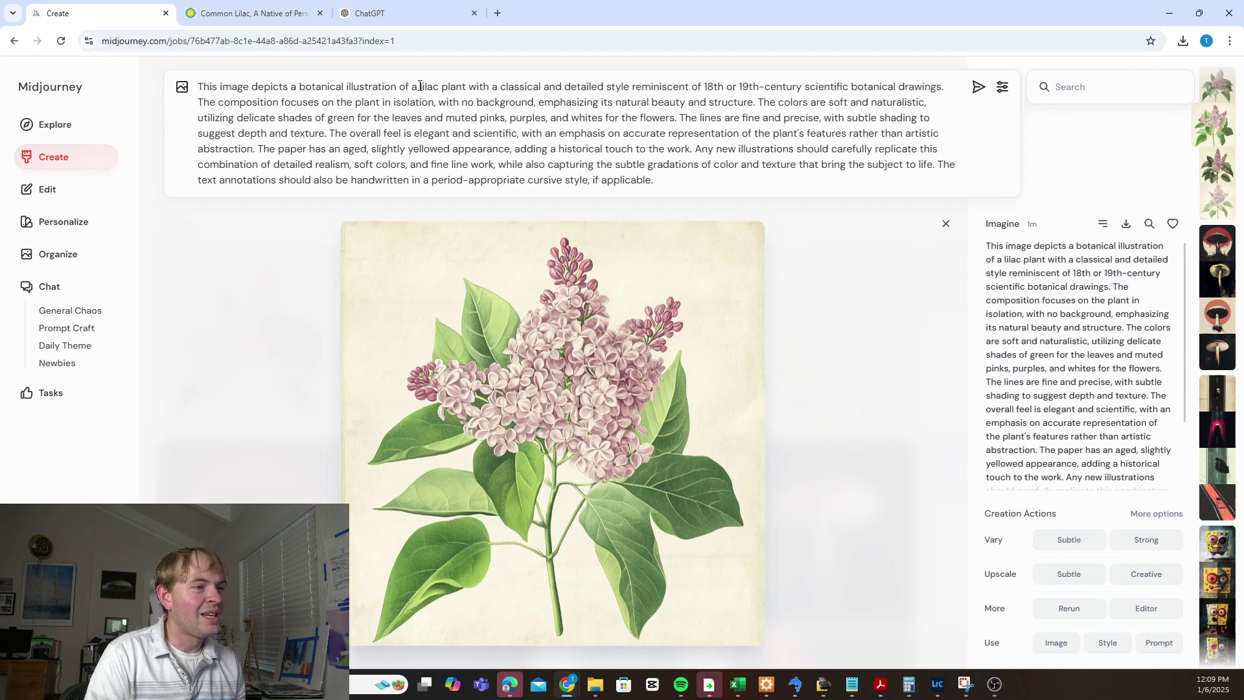
pyautogui.moveTo(428, 86); pyautogui.dragTo(466, 91)
pyautogui.write('rose')
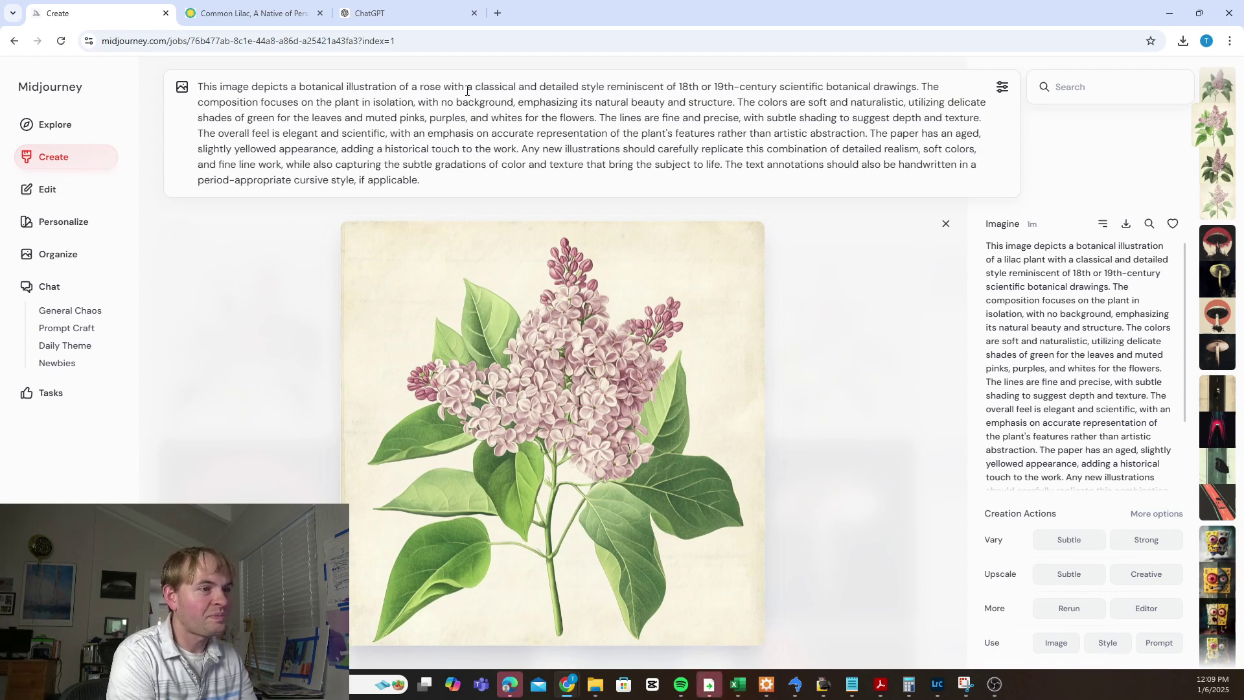
pyautogui.write(' plant')
pyautogui.press('Return')
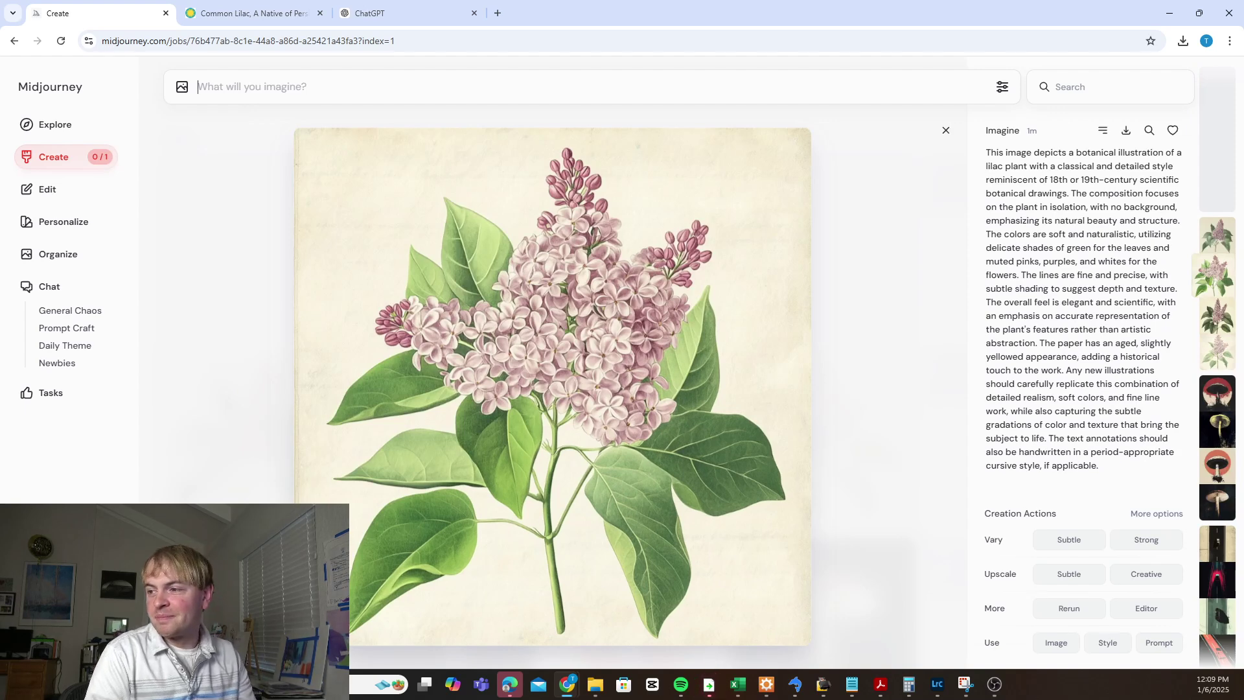
pyautogui.press('Escape')
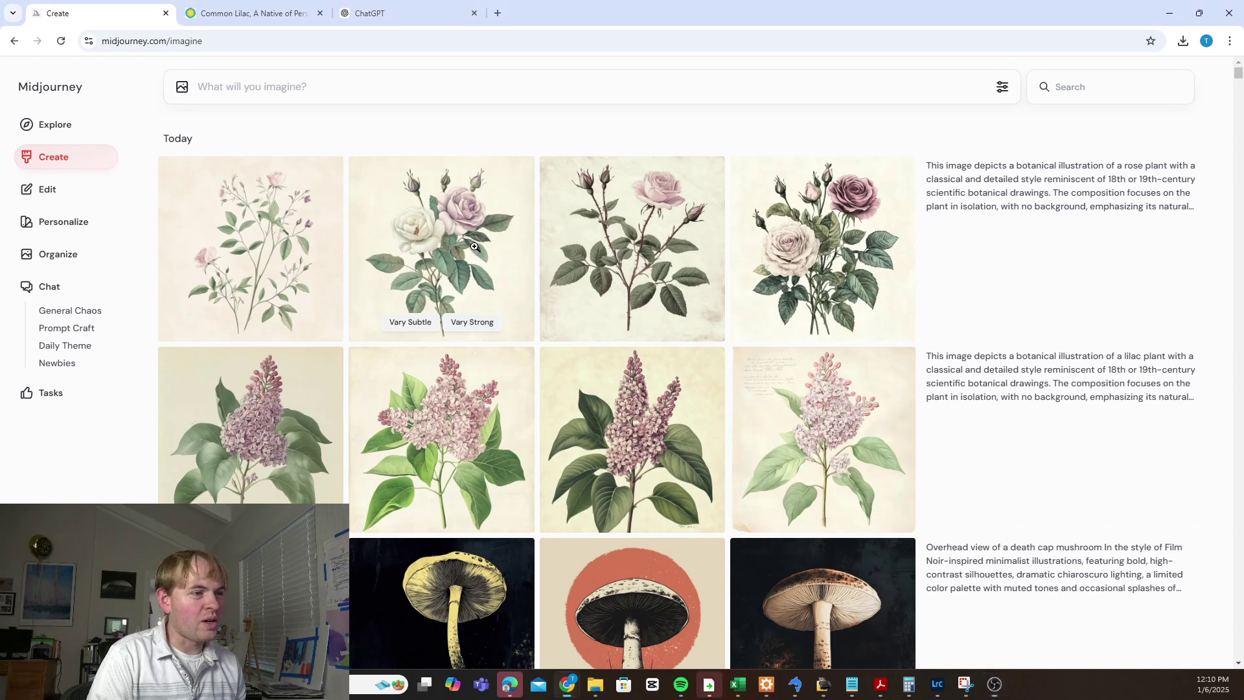
# Open the second generated rose image and load its prompt for editing.
pyautogui.click(447, 259)
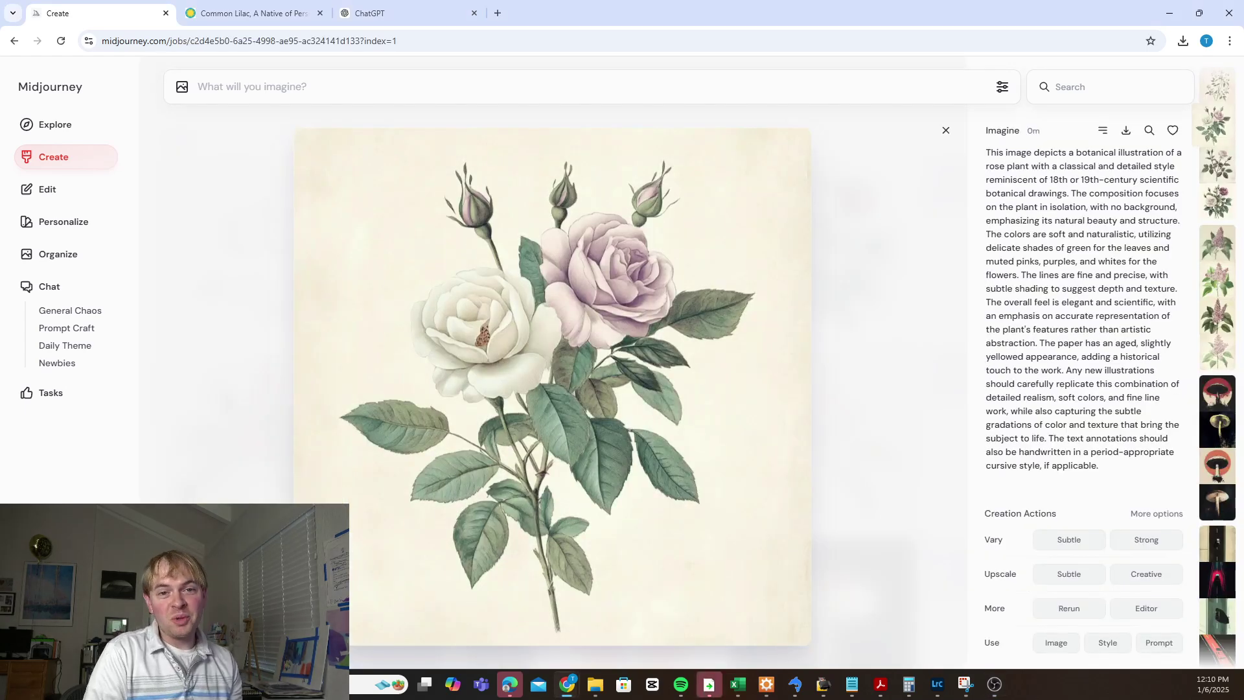
pyautogui.moveTo(1106, 274)
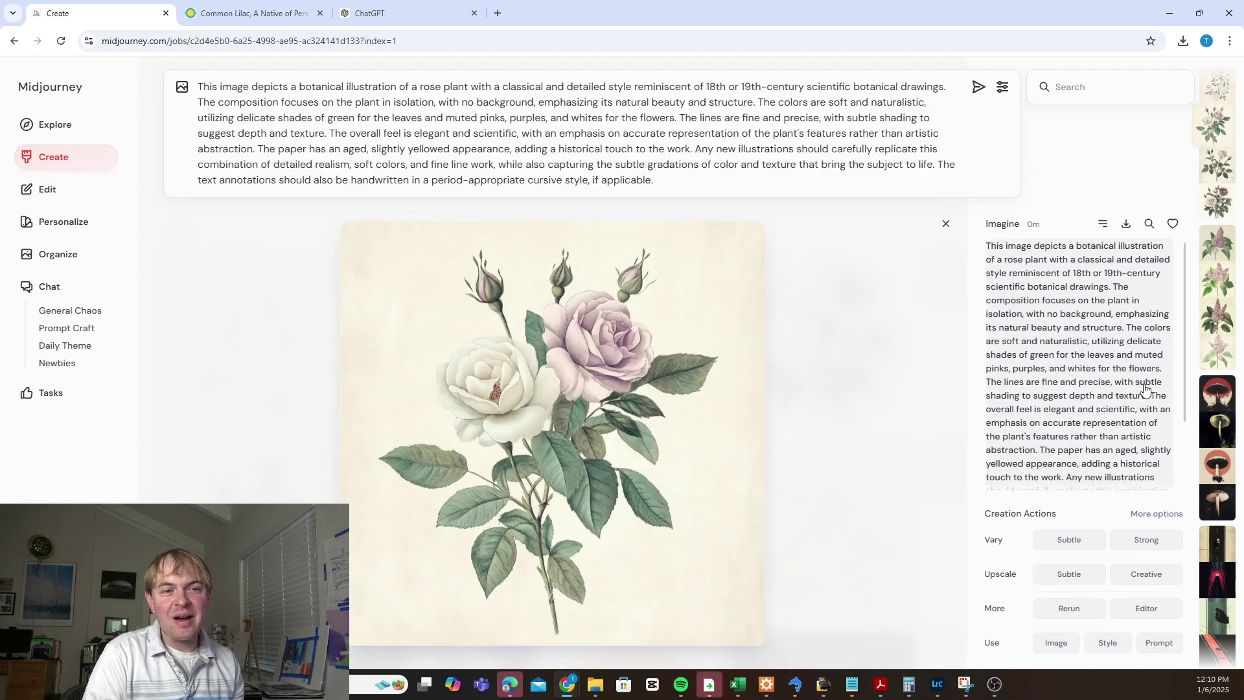
pyautogui.click(1098, 269)
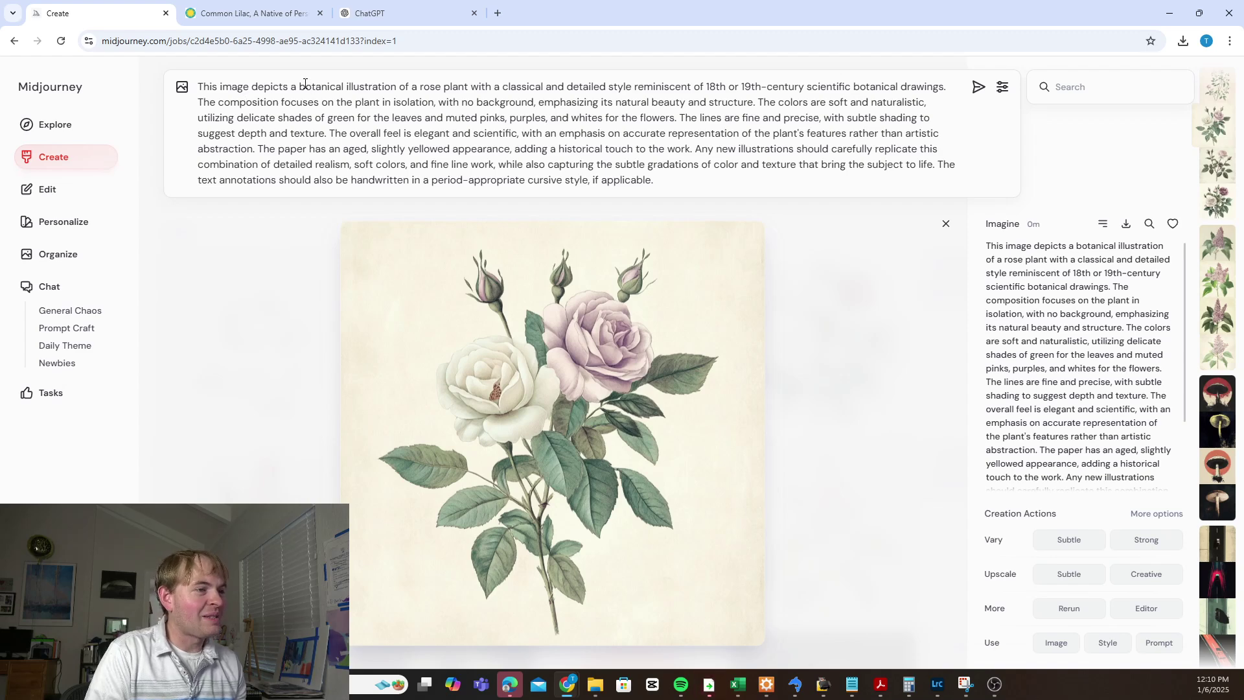
# Remove "botanical" before "illustration" in the prompt and replace "rose plant" with "Bichon Frise".
pyautogui.click(349, 86)
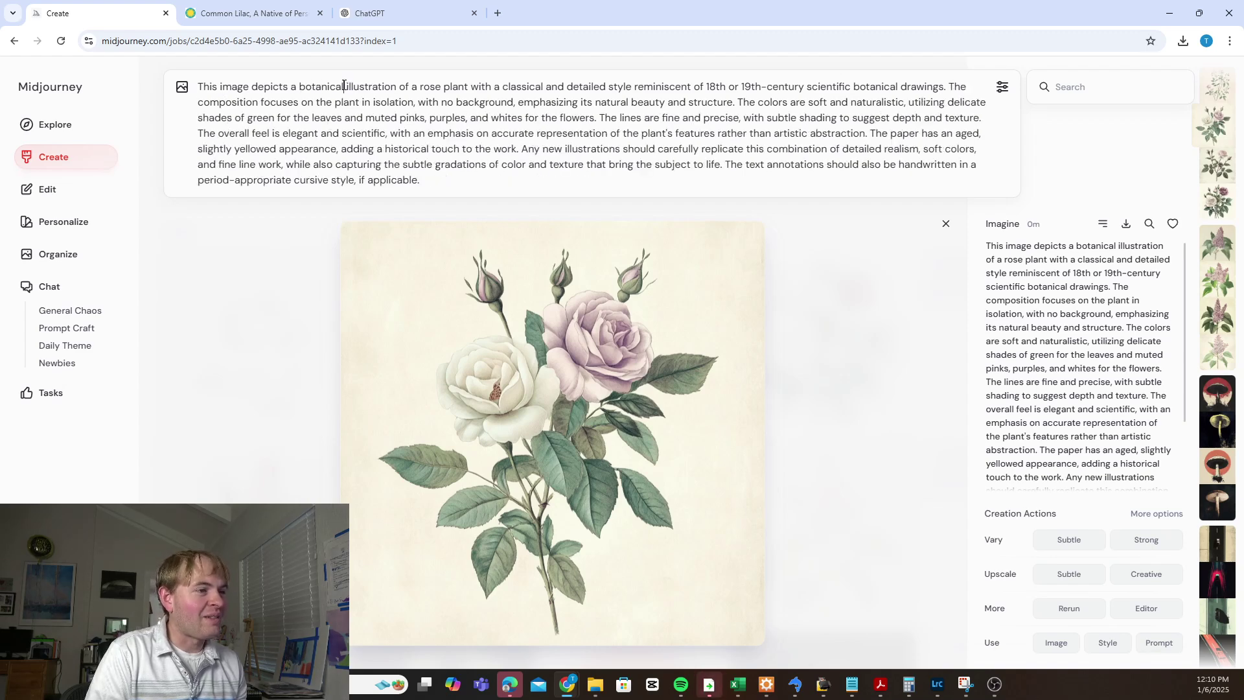
pyautogui.moveTo(344, 87); pyautogui.dragTo(302, 88)
pyautogui.press('BackSpace')
pyautogui.press('BackSpace')
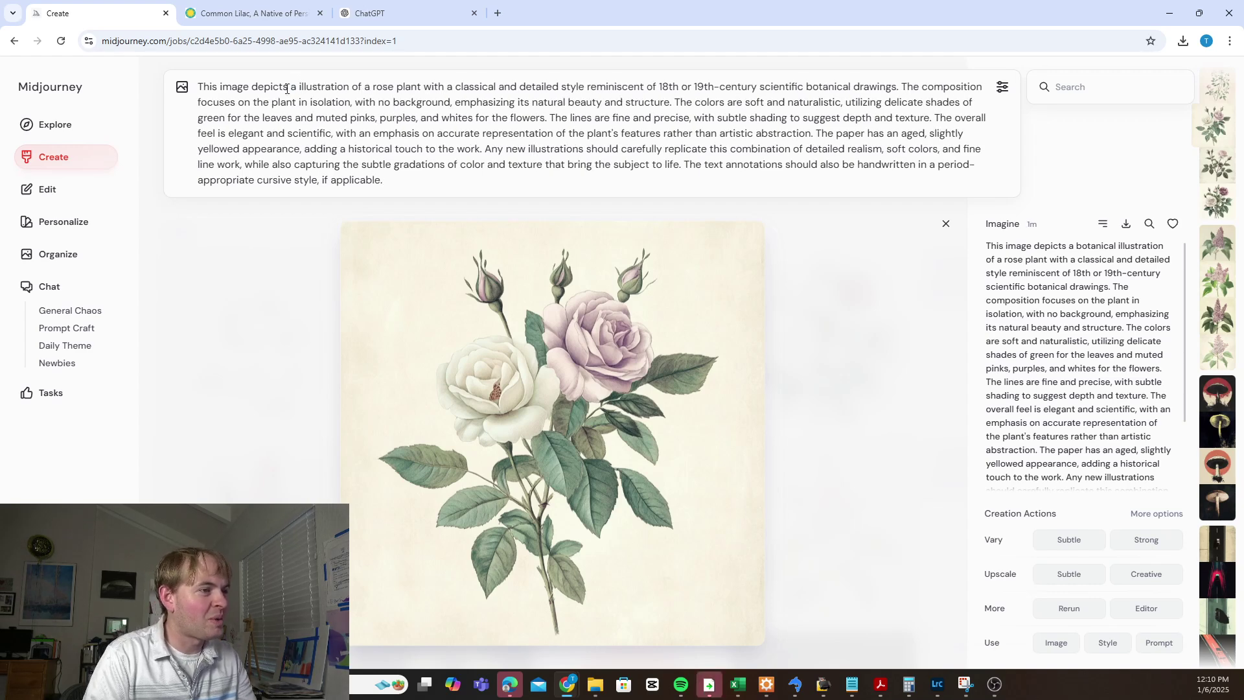
pyautogui.moveTo(372, 91); pyautogui.dragTo(422, 89)
pyautogui.write('mBi')
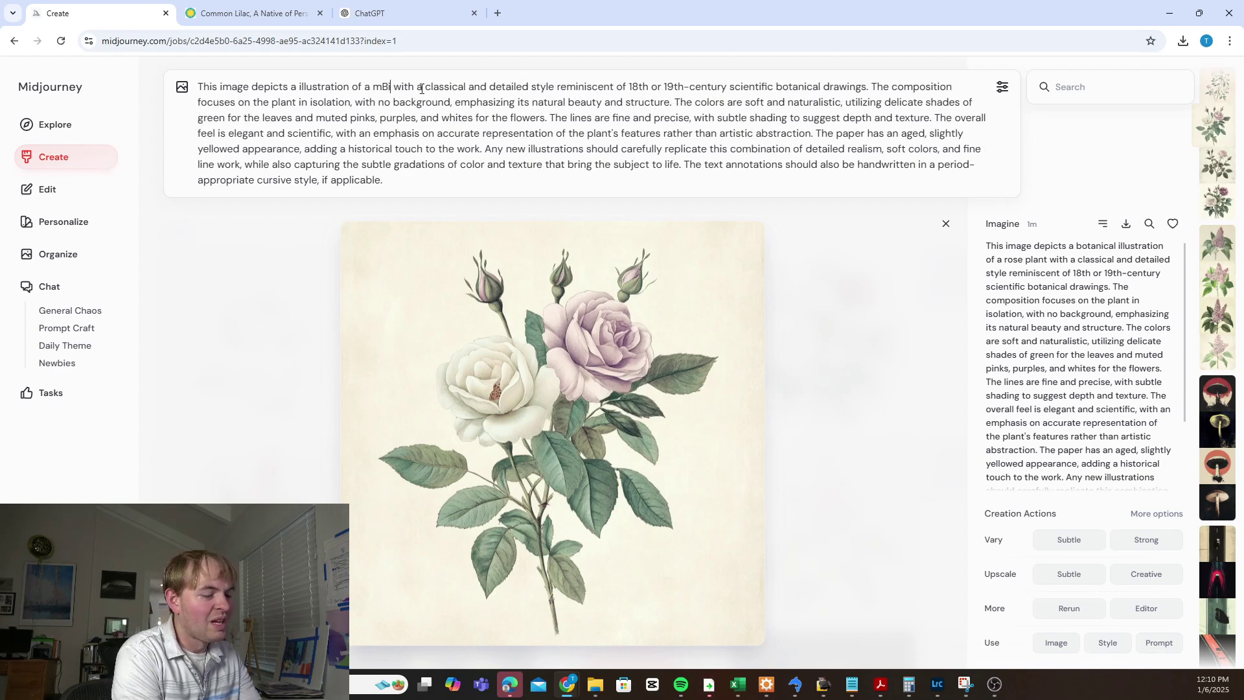
pyautogui.write('chon Fr')
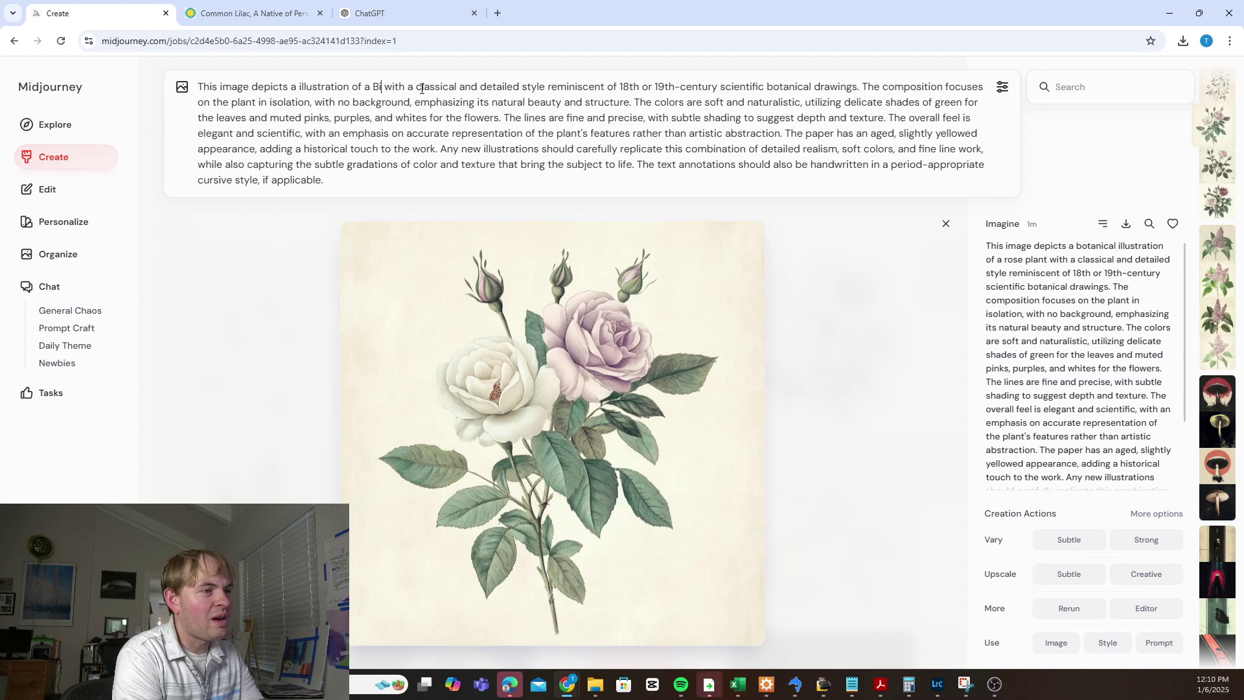
pyautogui.write('ise')
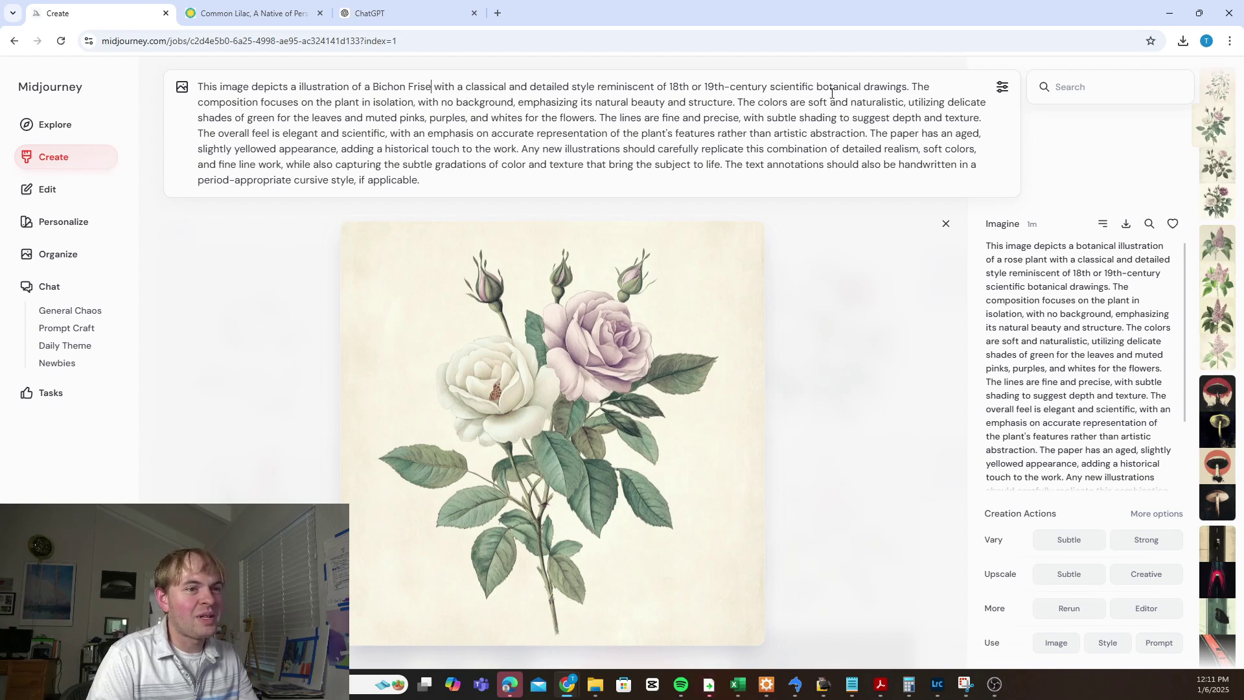
# Remove "botanical" before "drawings" and replace "plant" with "subject" in the prompt's composition sentence.
pyautogui.moveTo(862, 86); pyautogui.dragTo(815, 86)
pyautogui.press('BackSpace')
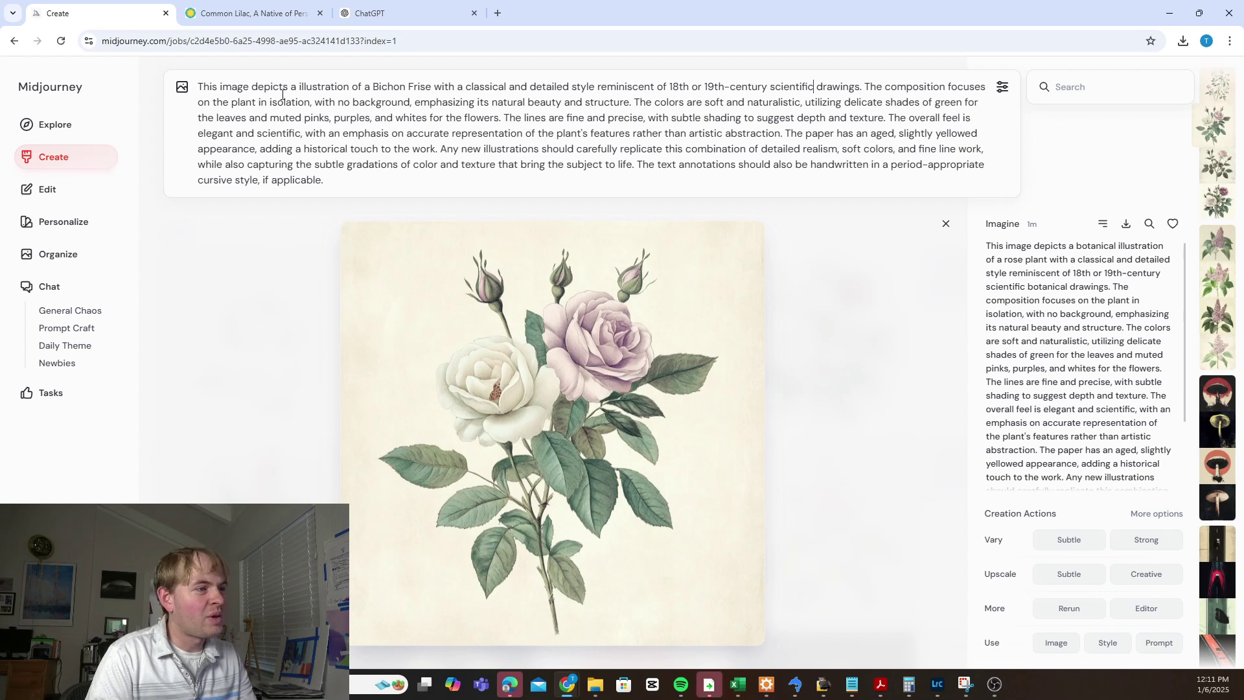
pyautogui.moveTo(257, 104); pyautogui.dragTo(234, 107)
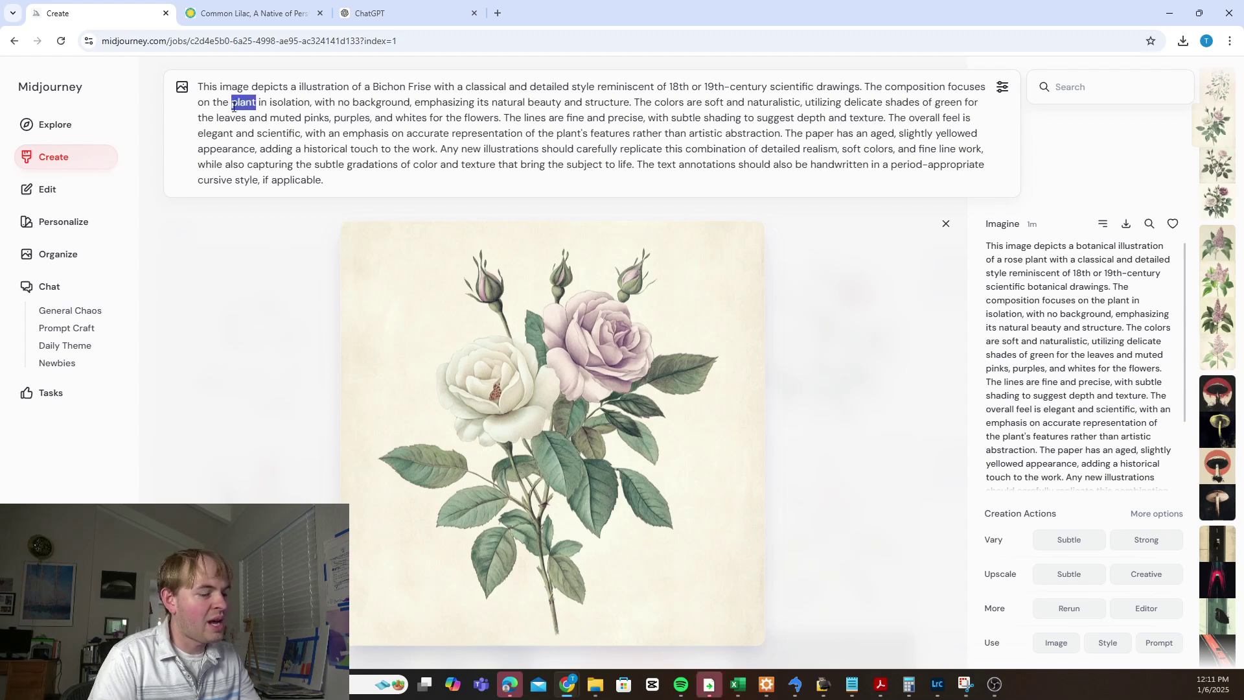
pyautogui.write('subject')
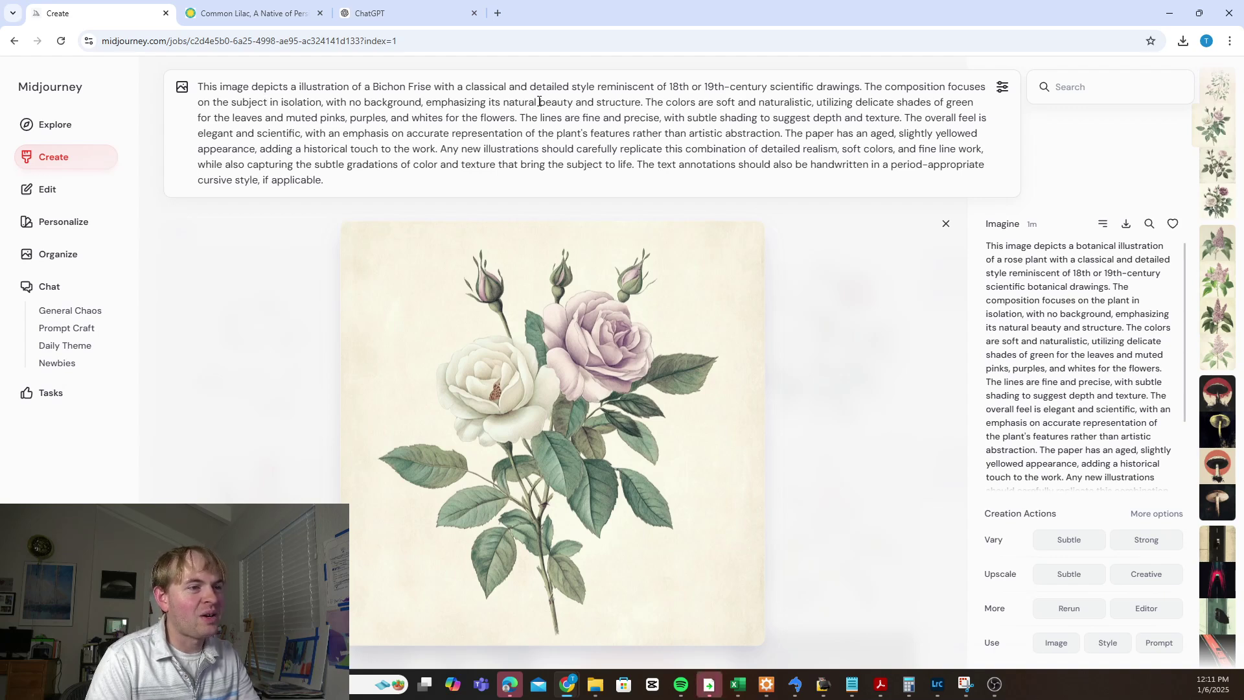
# Remove "natural" before "beauty" and cut the green leaf and flower color details so the colors sentence ends with "delicate shades.".
pyautogui.moveTo(540, 102); pyautogui.dragTo(506, 107)
pyautogui.press('BackSpace')
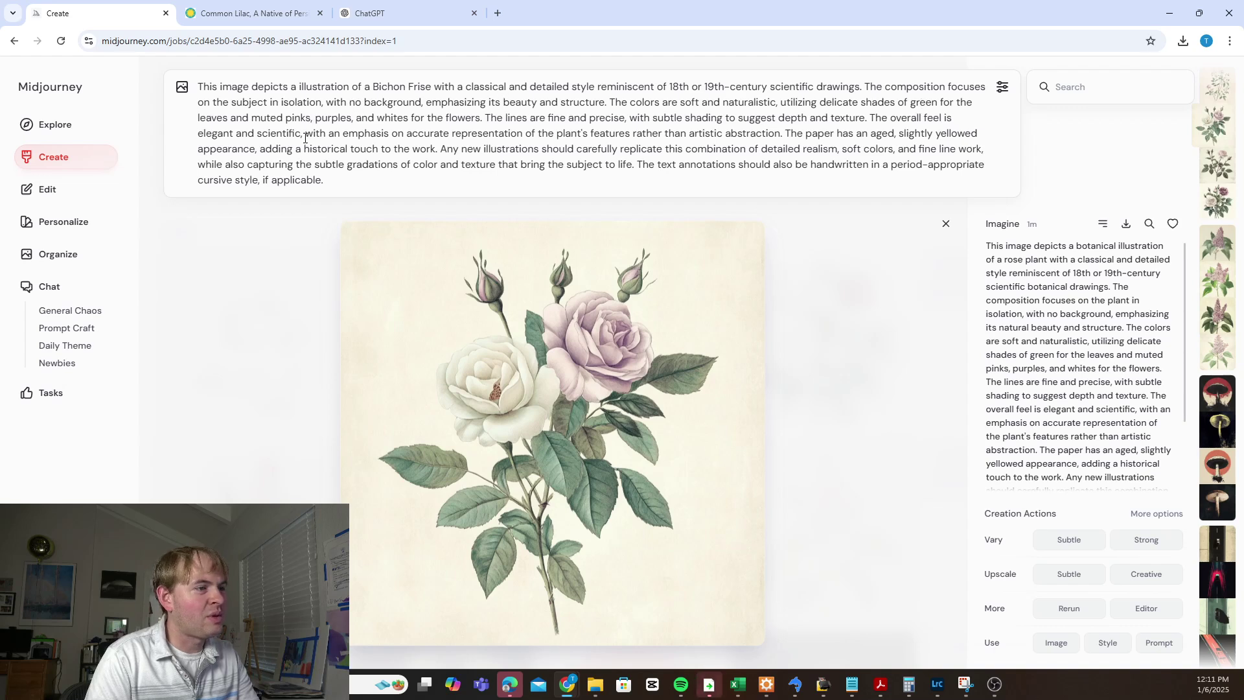
pyautogui.click(900, 103)
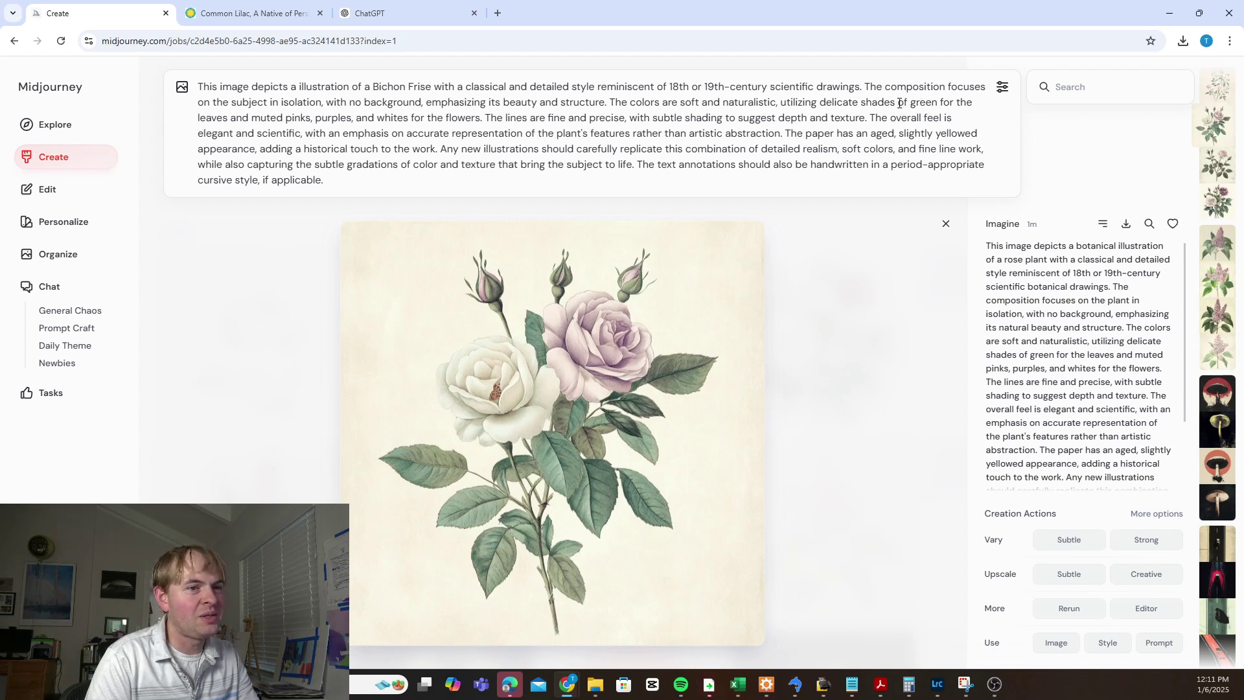
pyautogui.keyDown('shift'); pyautogui.click(484, 119); pyautogui.keyUp('shift')
pyautogui.press('BackSpace')
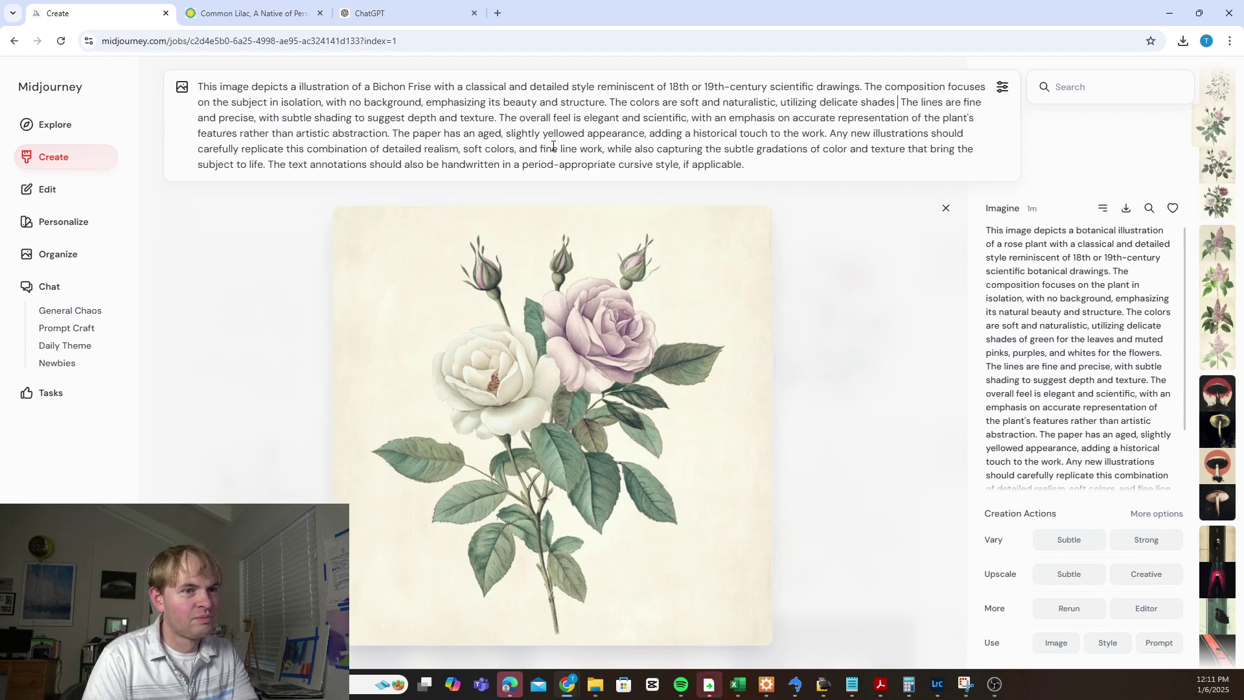
pyautogui.write('.')
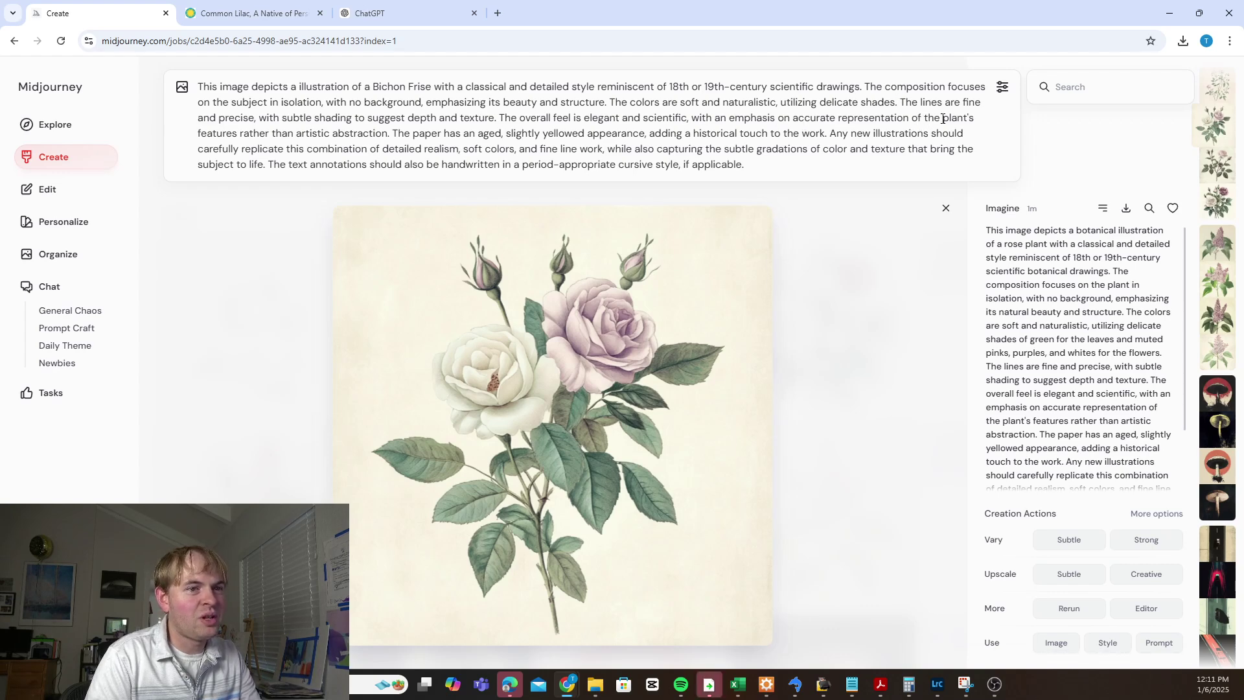
# Replace "plant's" with "subject's" before "features" in the prompt and generate the Bichon Frise images.
pyautogui.moveTo(943, 118); pyautogui.dragTo(970, 121)
pyautogui.write('subject')
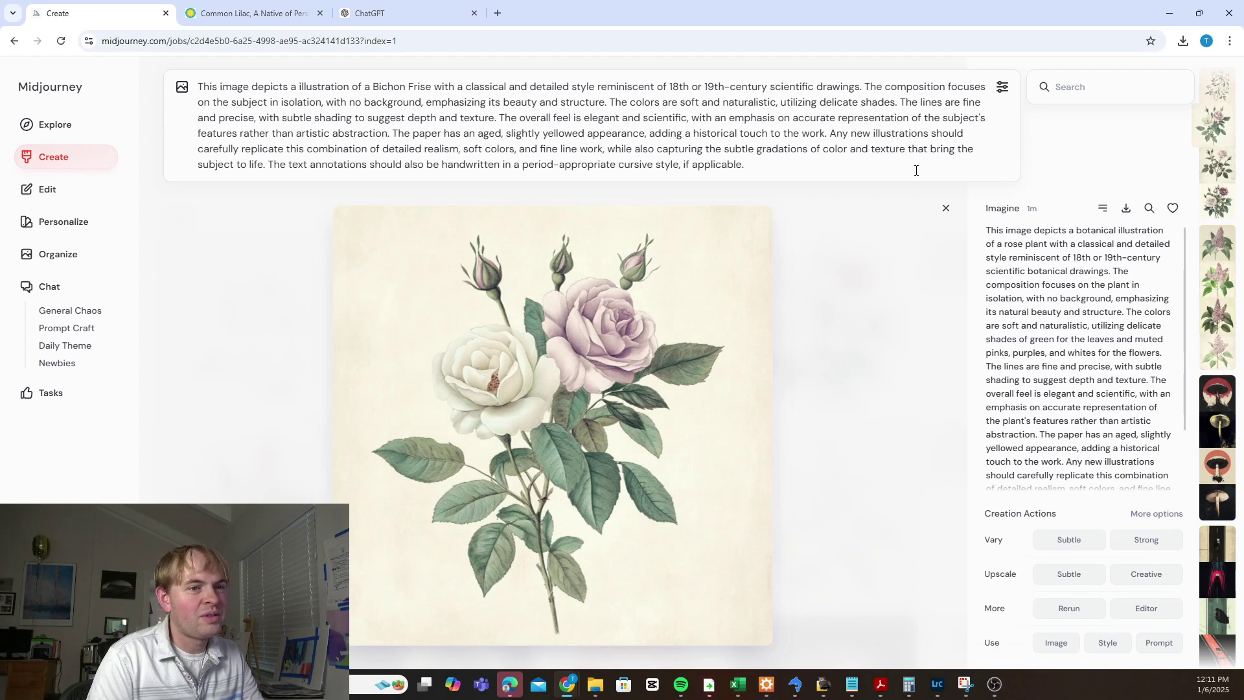
pyautogui.write("'")
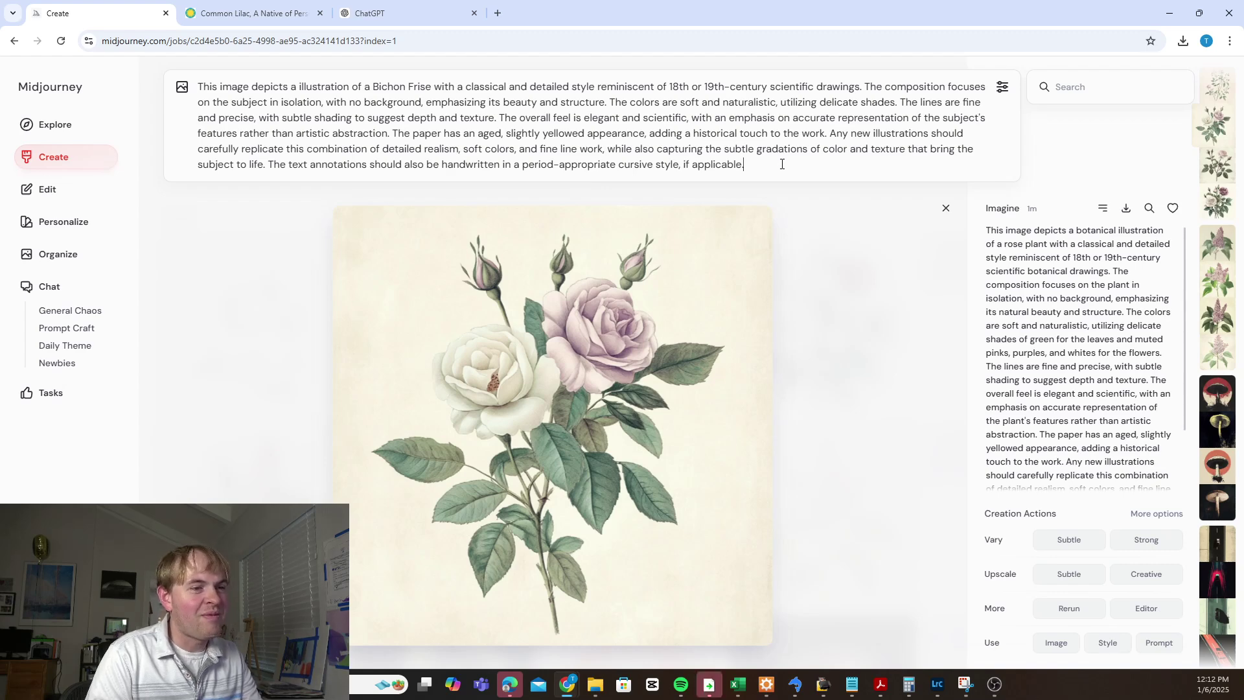
pyautogui.press('Return')
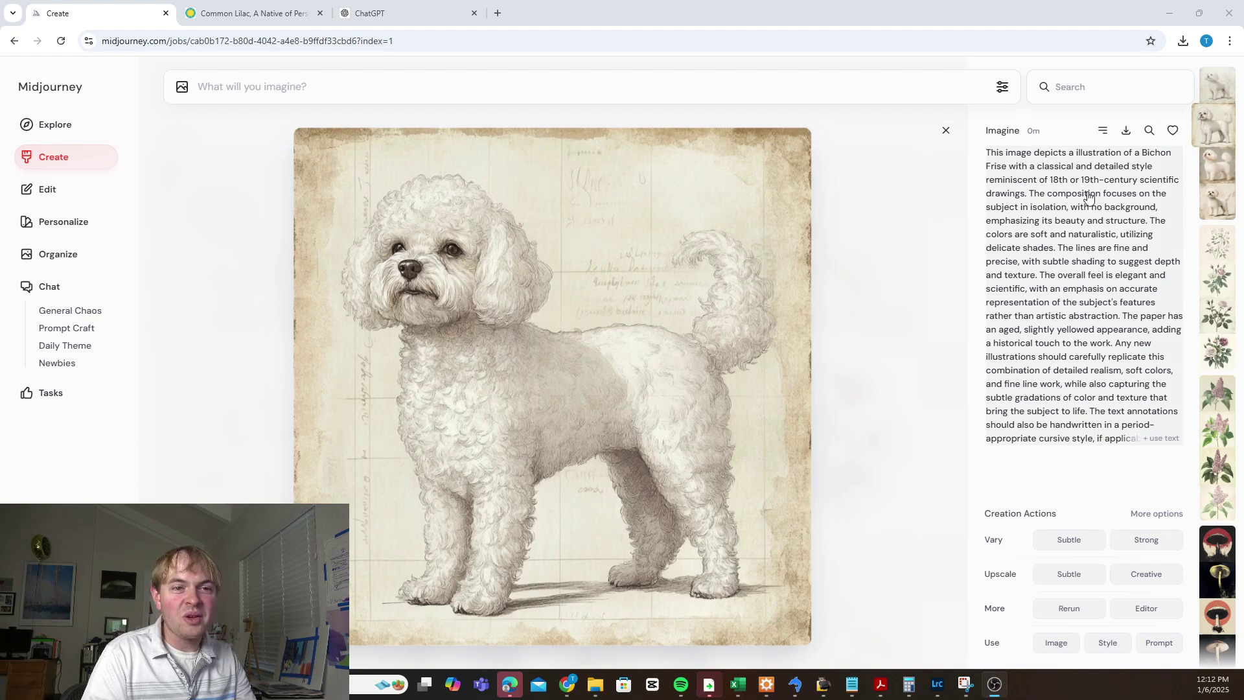
# Load the prompt of the opened Bichon Frise image for editing.
pyautogui.click(1068, 256)
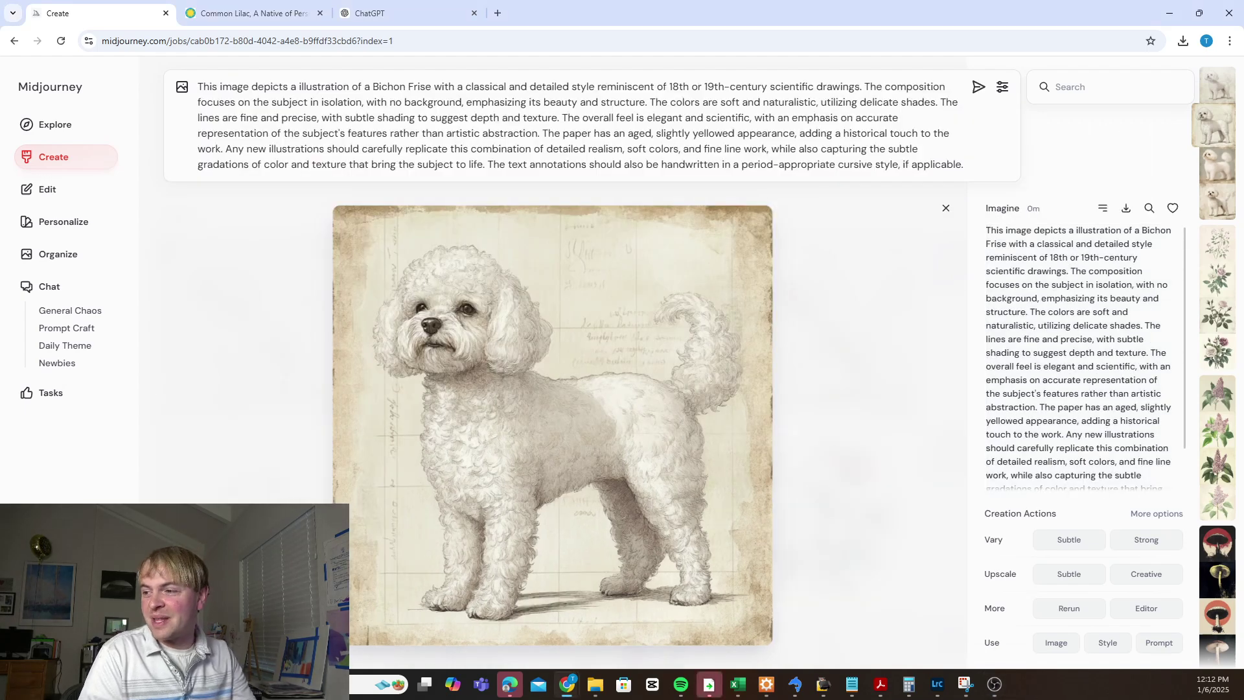